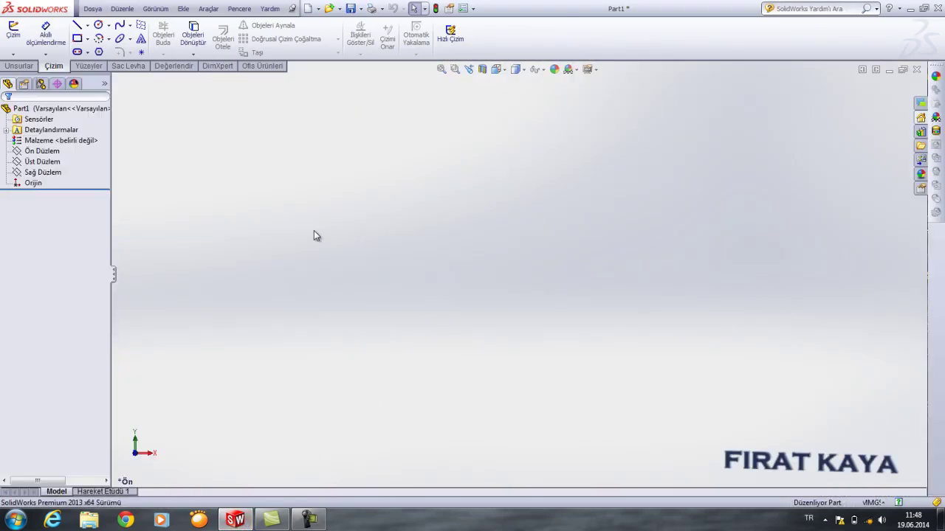
Open a new sketch, Çizim1, on the Ön Düzlem (front) plane
left_click(93, 9)
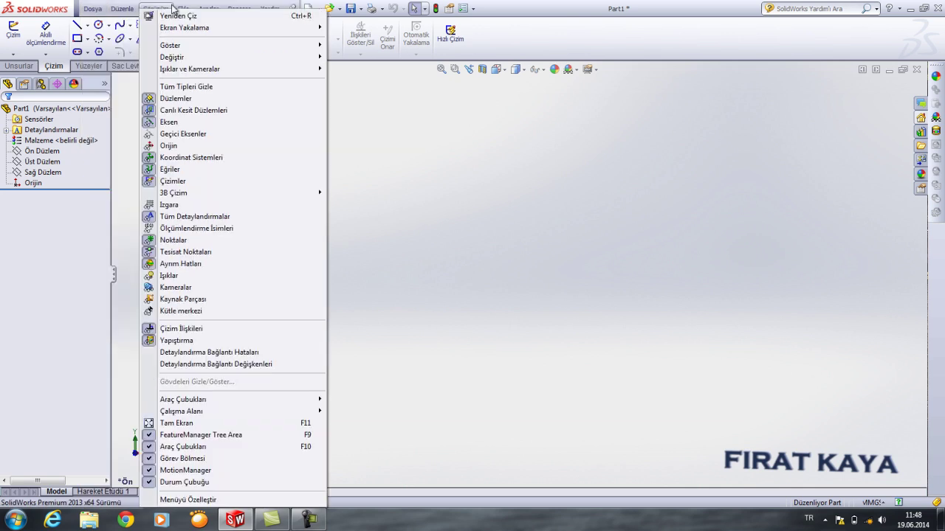
left_click(209, 9)
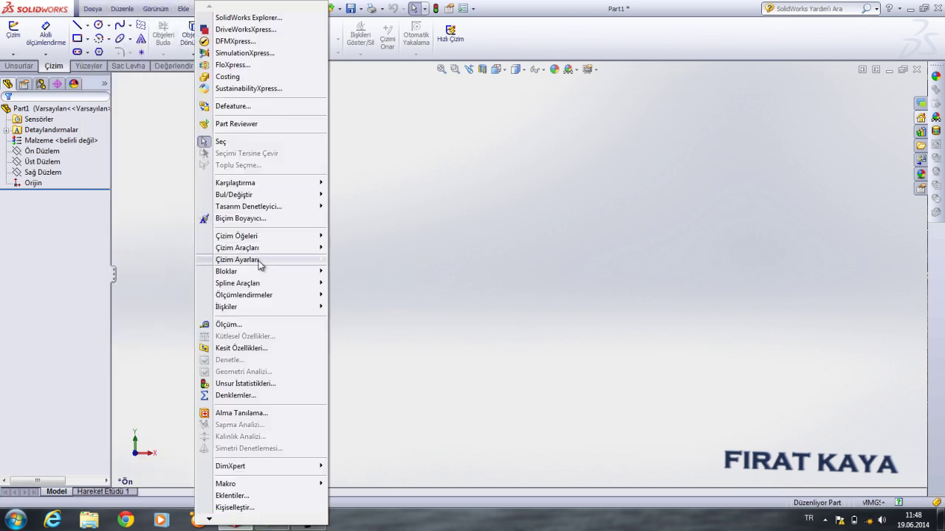
left_click(137, 217)
left_click(42, 150)
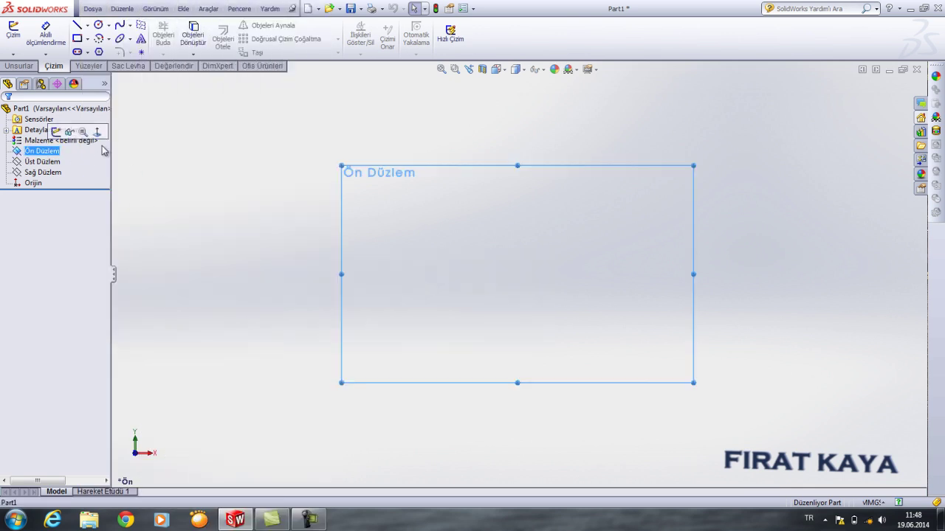
left_click(13, 34)
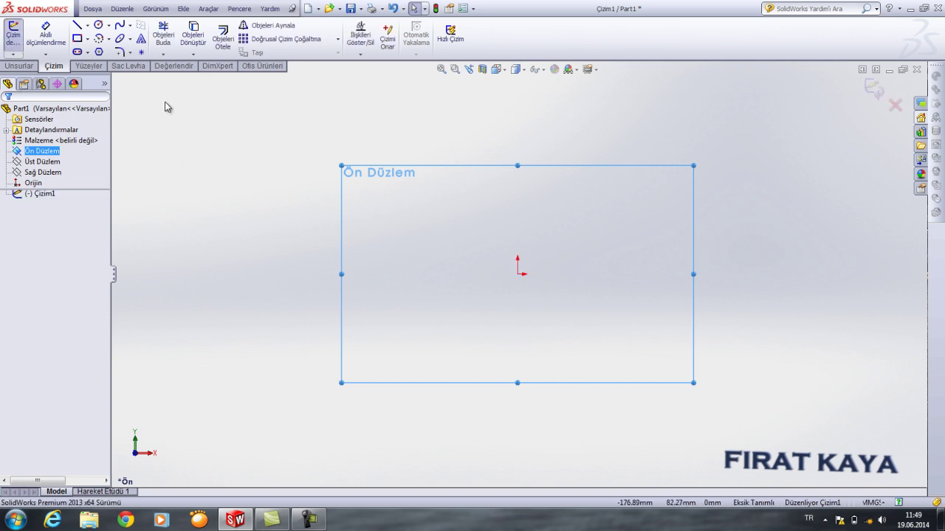
left_click(209, 8)
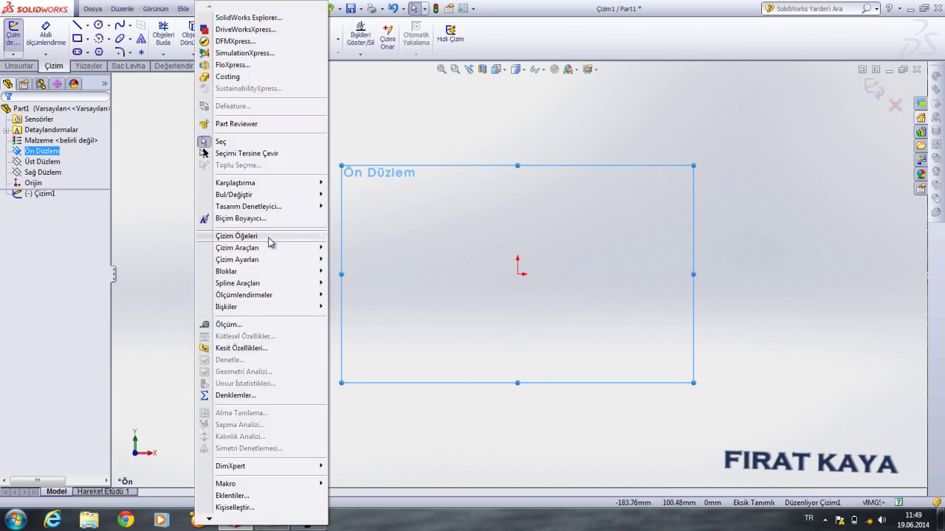
mouse_move(237, 248)
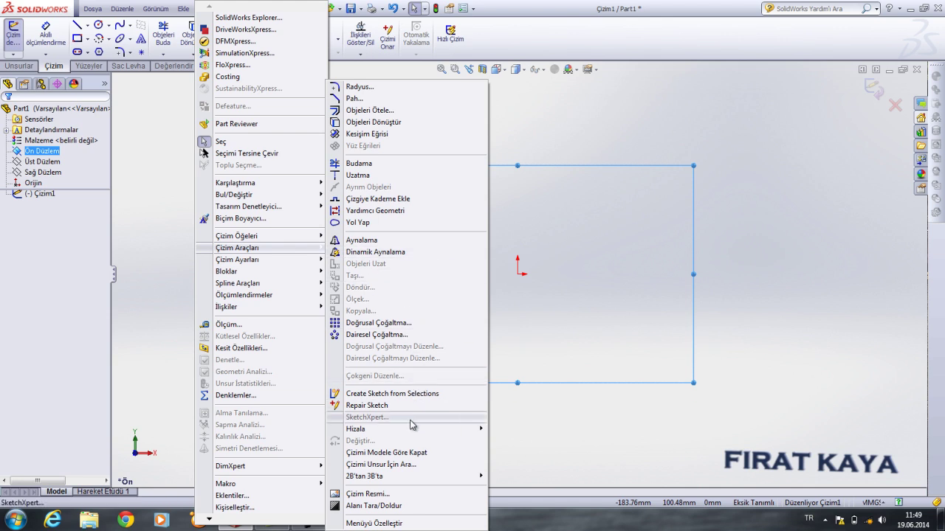
Insert the YAN side-view image from D:\blueprints\AUDI R8-LMS as a sketch picture
left_click(392, 493)
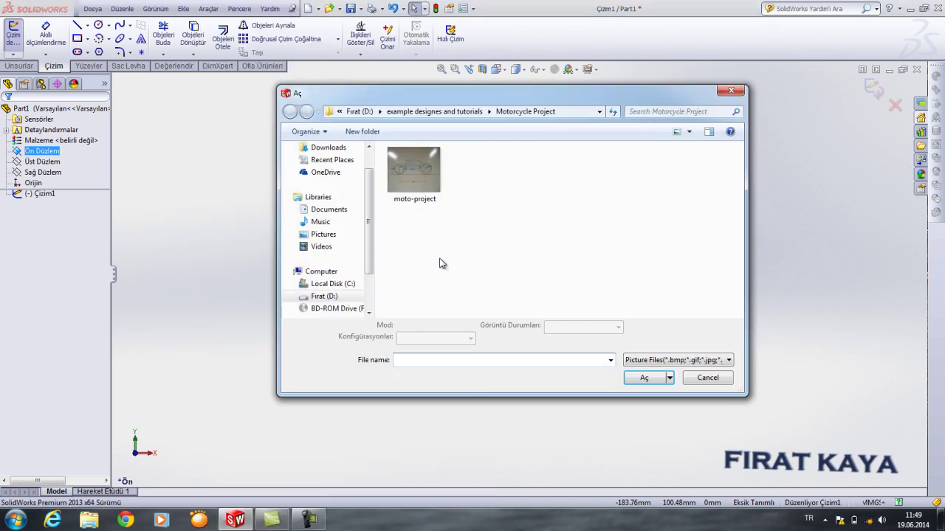
left_click(360, 111)
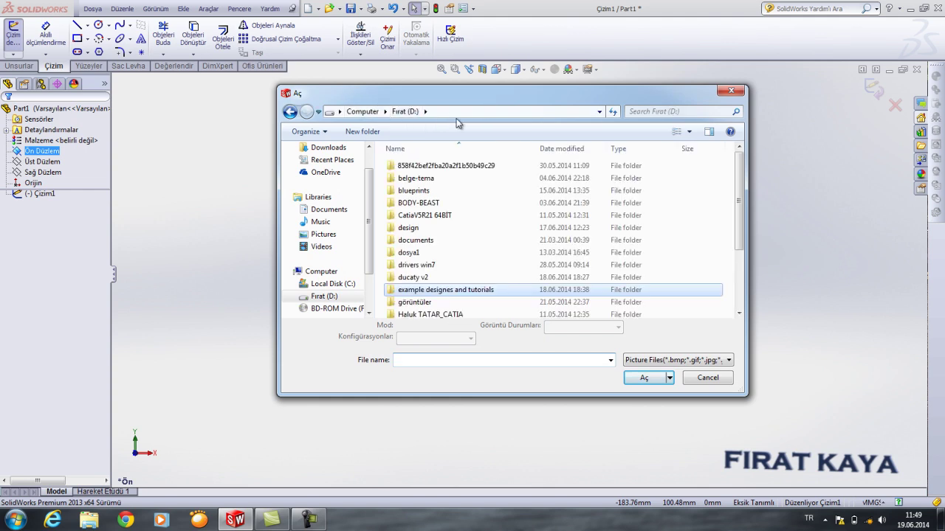
double_click(446, 190)
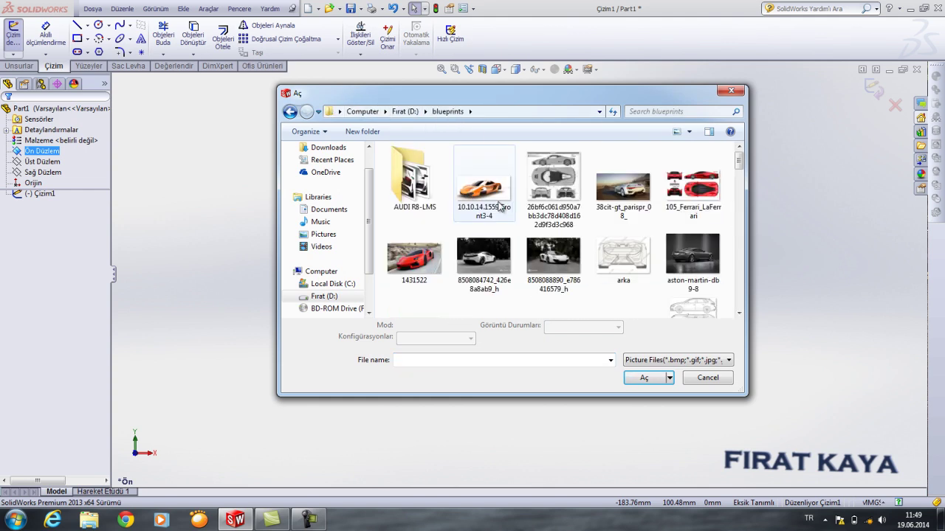
double_click(411, 177)
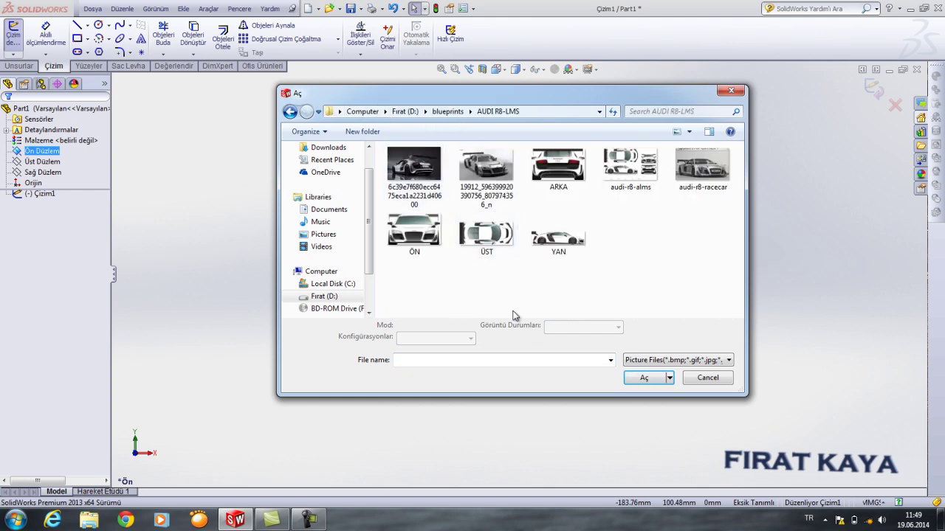
left_click(565, 241)
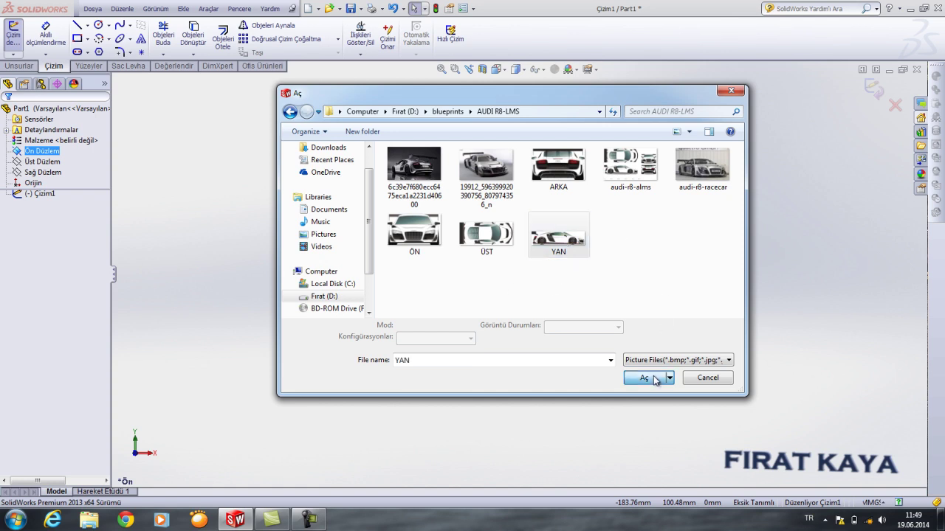
left_click(653, 378)
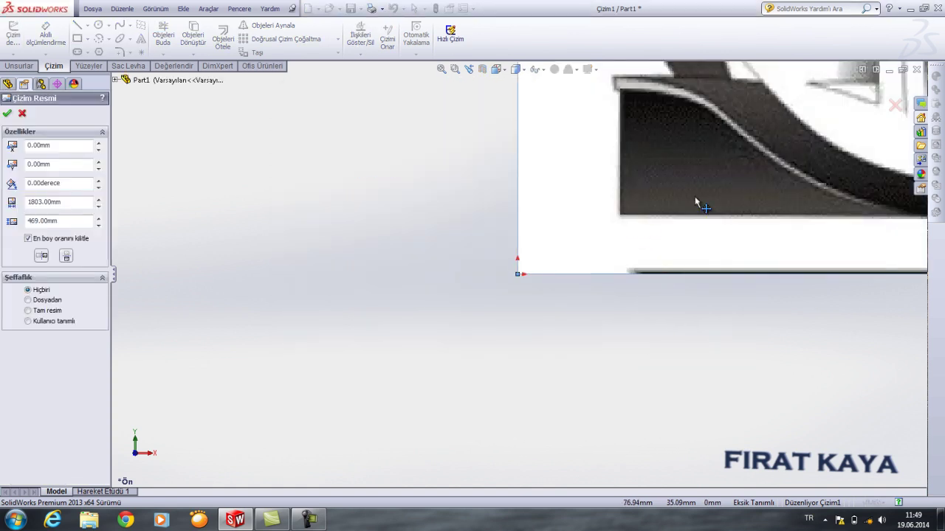
Size the side-view picture to 4450 mm wide and 1250 mm tall, without locked aspect ratio
scroll(635, 215, "up", 3)
scroll(704, 192, "up", 2)
scroll(753, 214, "up", 1)
scroll(738, 221, "down", 2)
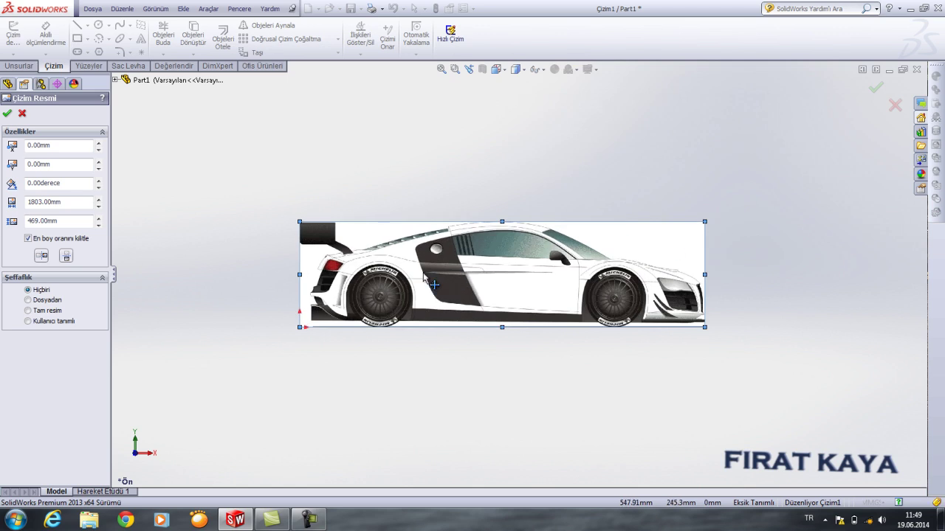
scroll(454, 280, "down", 1)
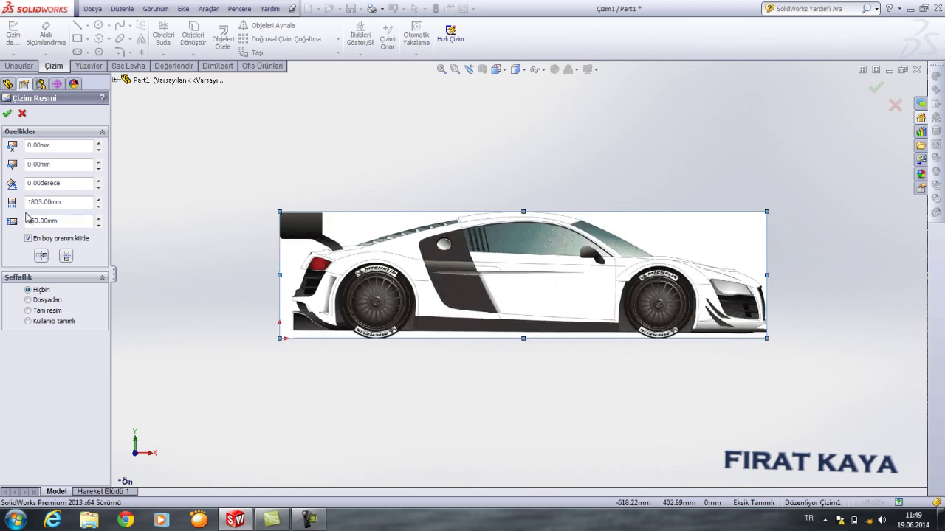
left_click_drag(64, 202, 27, 202)
type("4450")
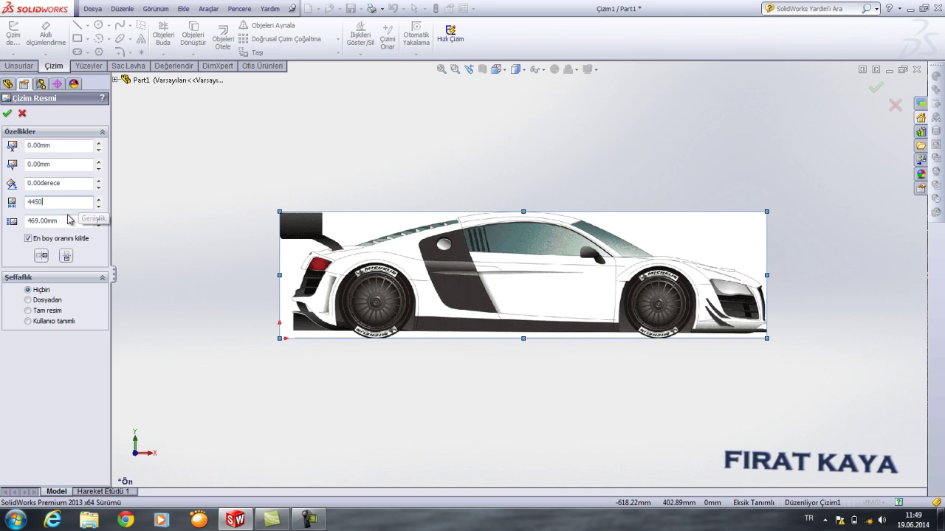
key("Return")
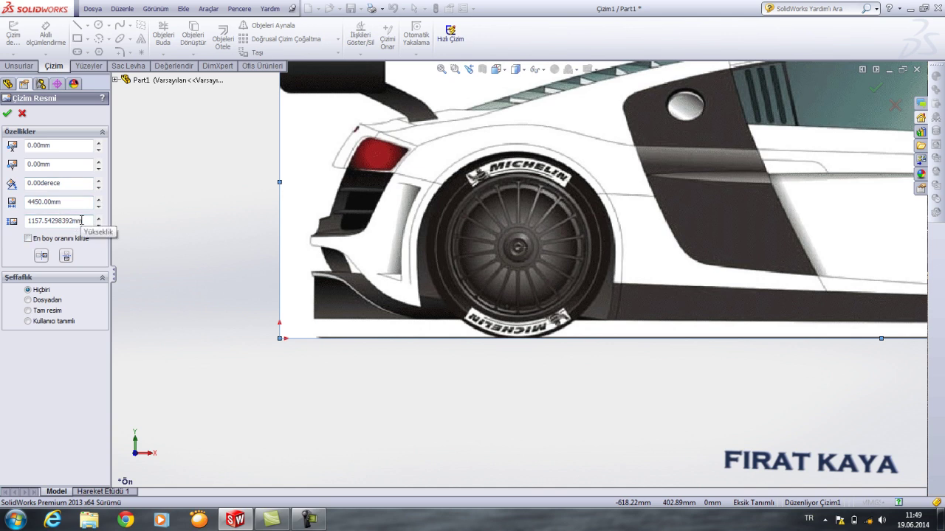
left_click_drag(81, 221, 32, 215)
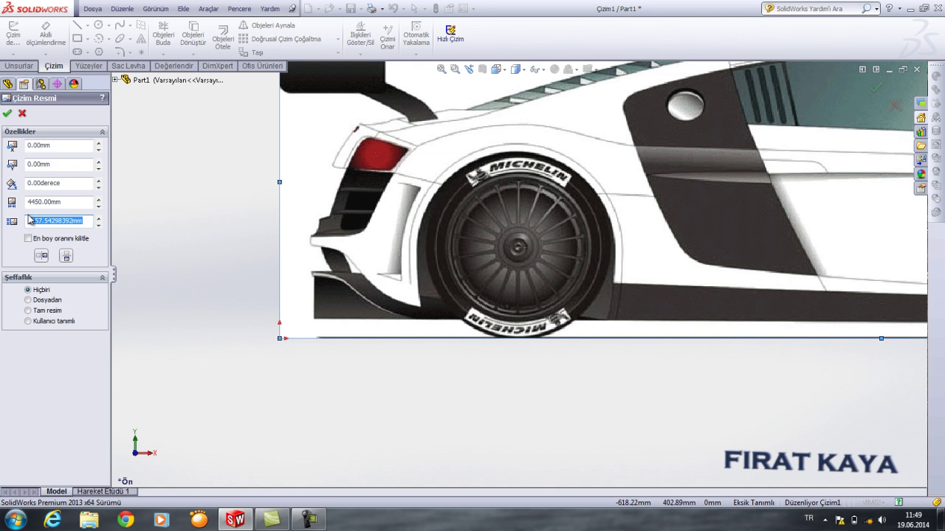
key("BackSpace")
type("1250")
key("Return")
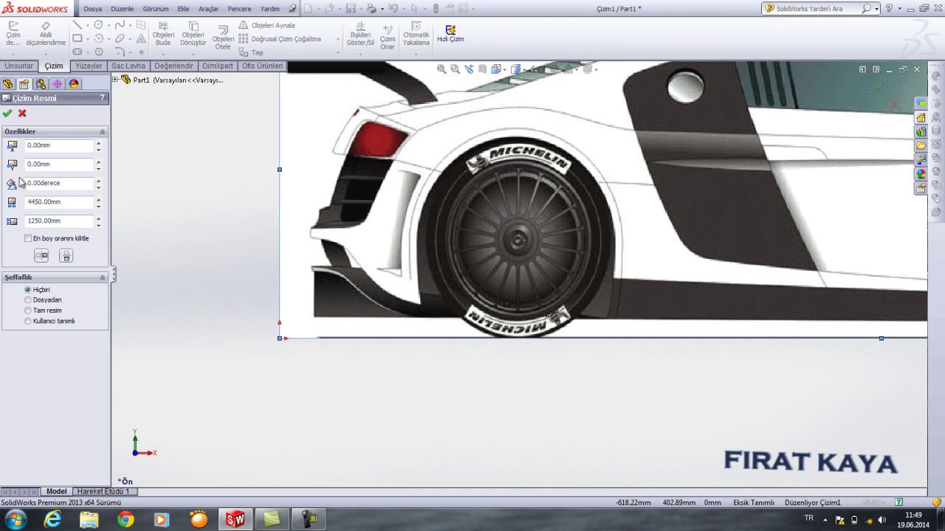
left_click(7, 113)
Flip the side-view picture horizontally so the car faces left
key("f")
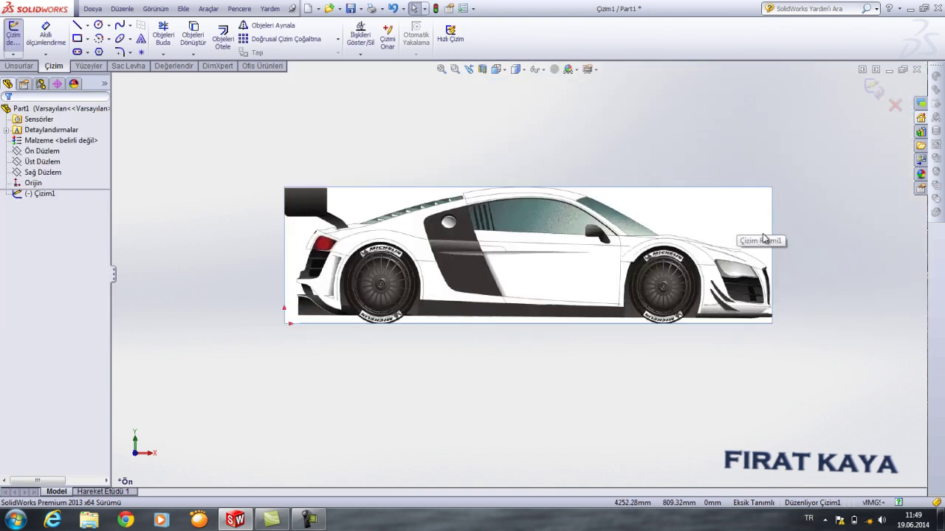
scroll(764, 238, "down", 1)
left_click(452, 230)
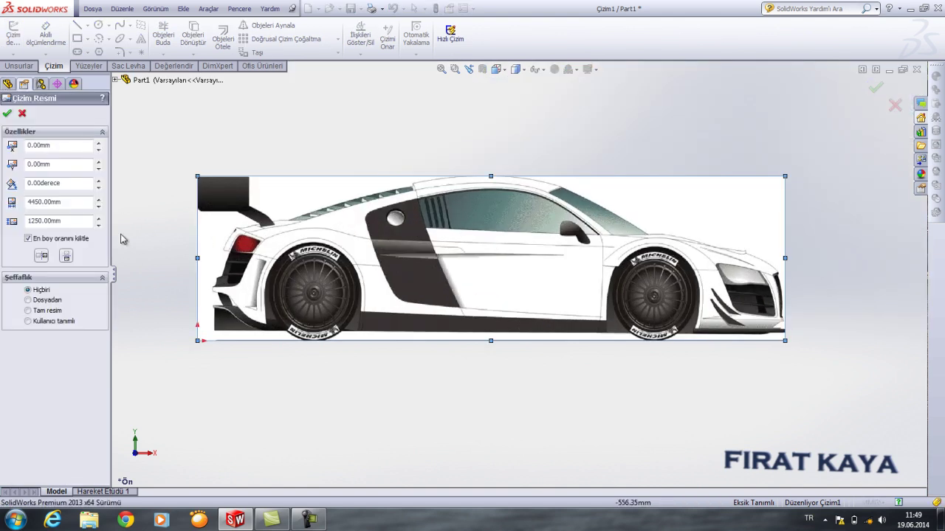
left_click(41, 256)
left_click(7, 113)
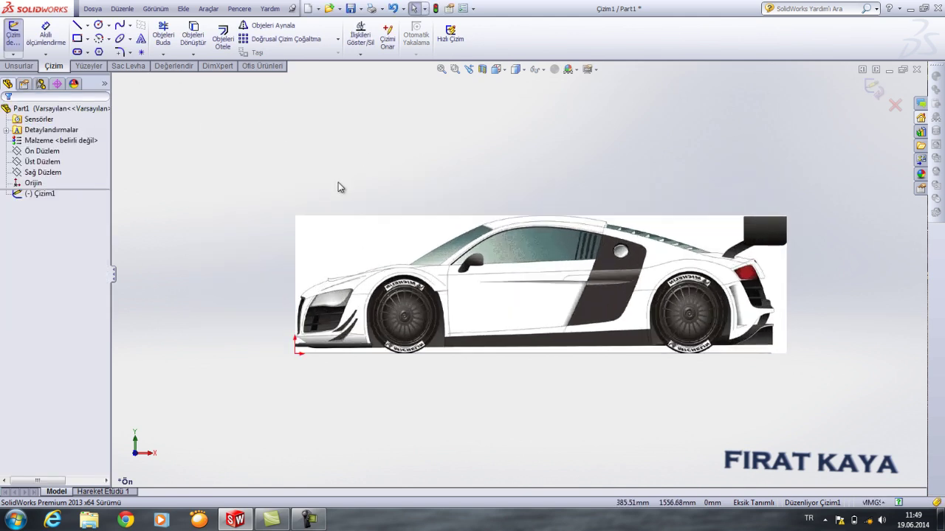
Close Çizim1 and open a new sketch, Çizim2, on the Üst Düzlem (top) plane
middle_click_drag(338, 187, 438, 392)
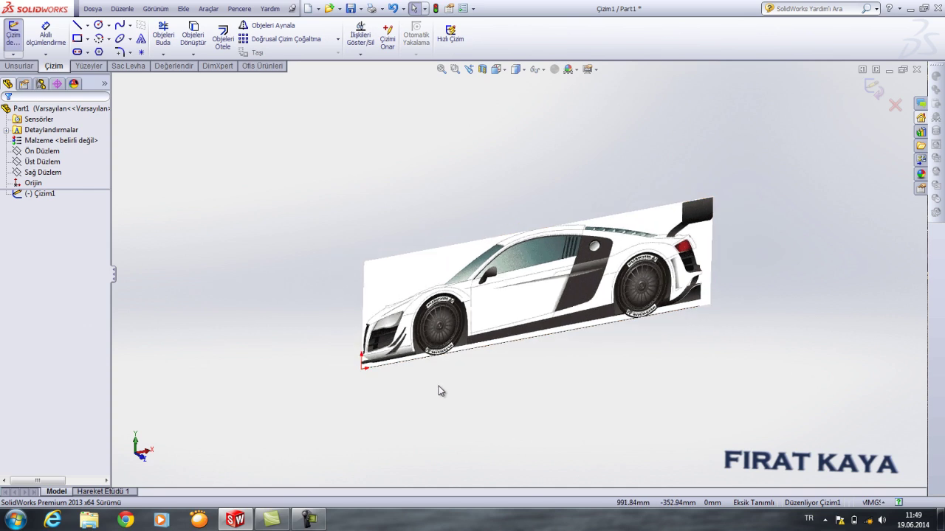
scroll(443, 389, "down", 2)
scroll(332, 137, "down", 1)
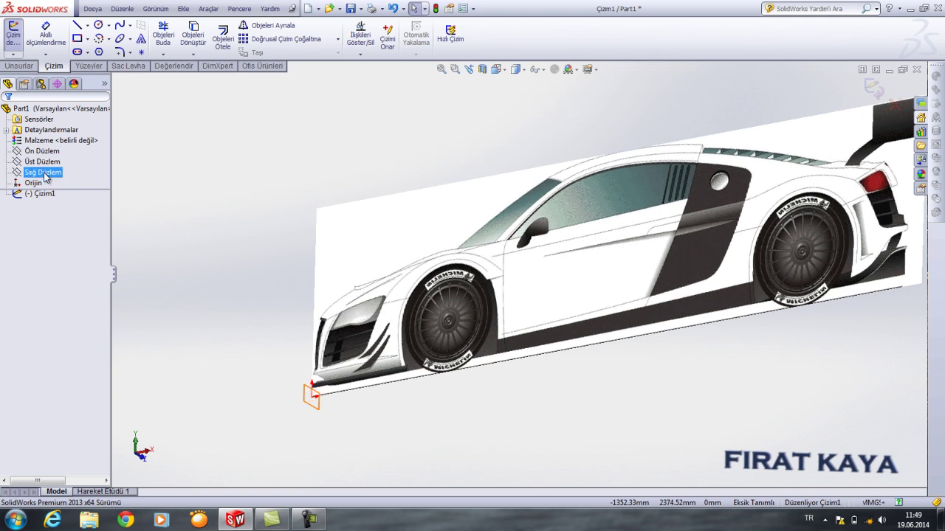
left_click(44, 173)
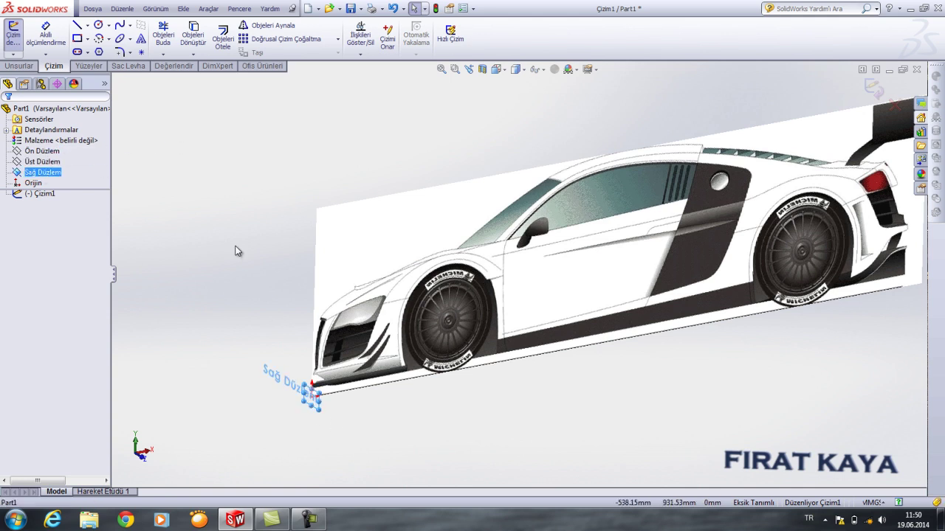
left_click(575, 123)
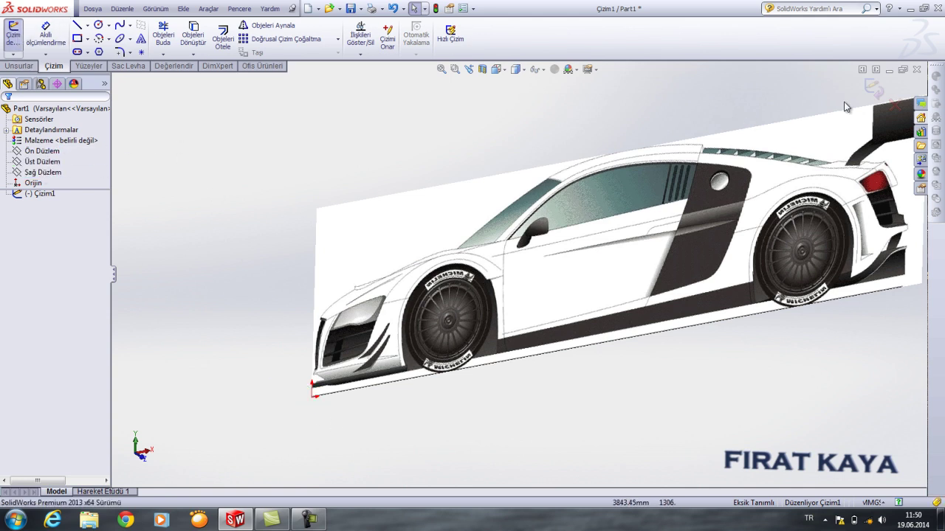
left_click(873, 87)
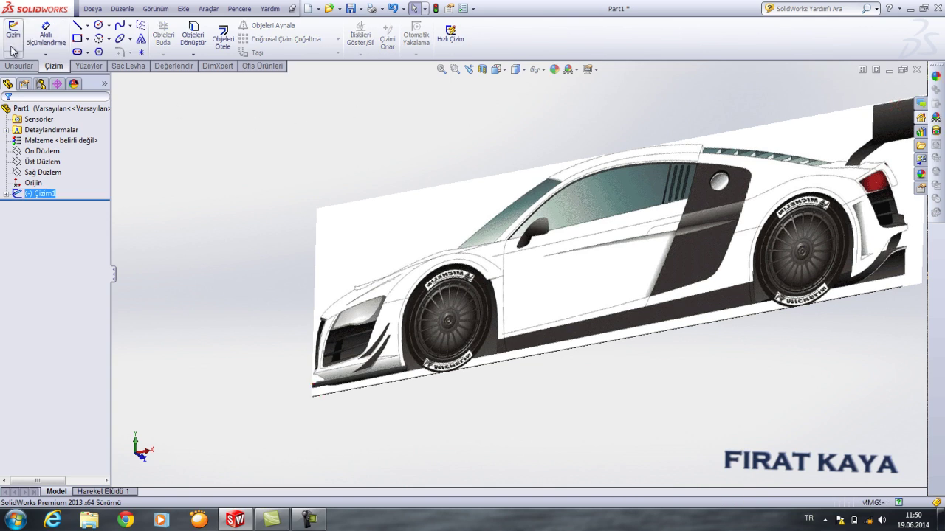
left_click(42, 174)
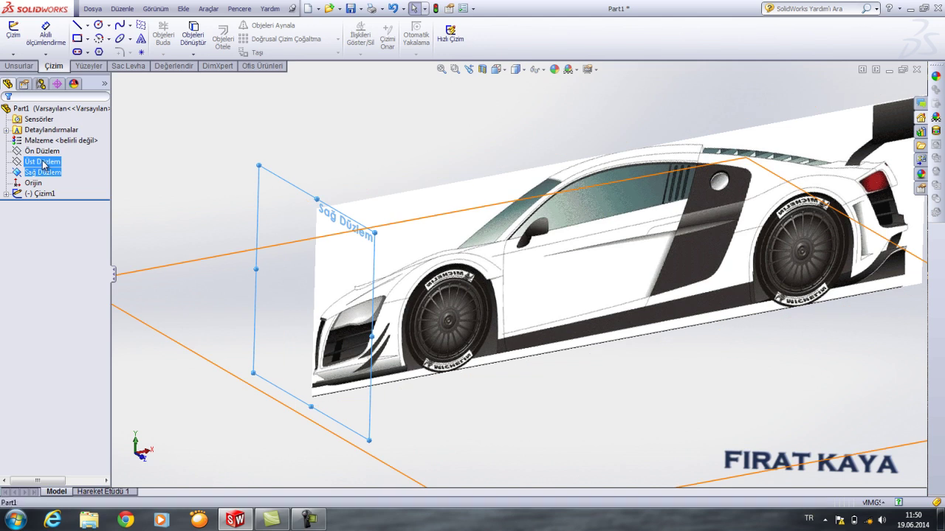
left_click(42, 163)
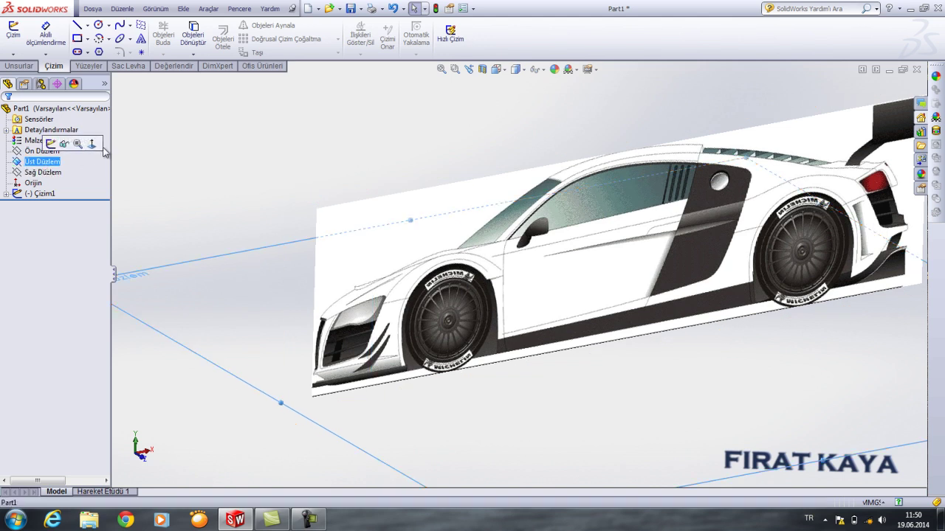
left_click(13, 33)
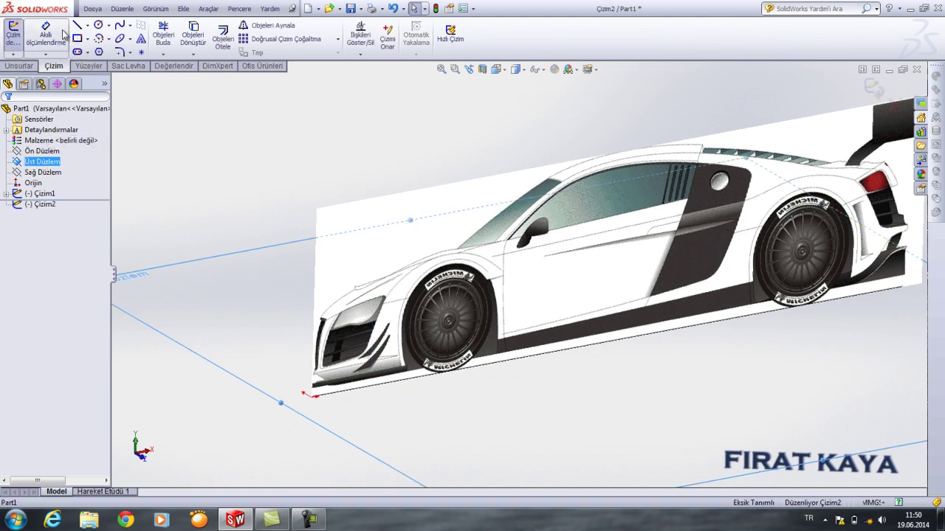
Insert the ÜST top-view blueprint from the AUDI R8-LMS folder as a sketch picture
left_click(209, 9)
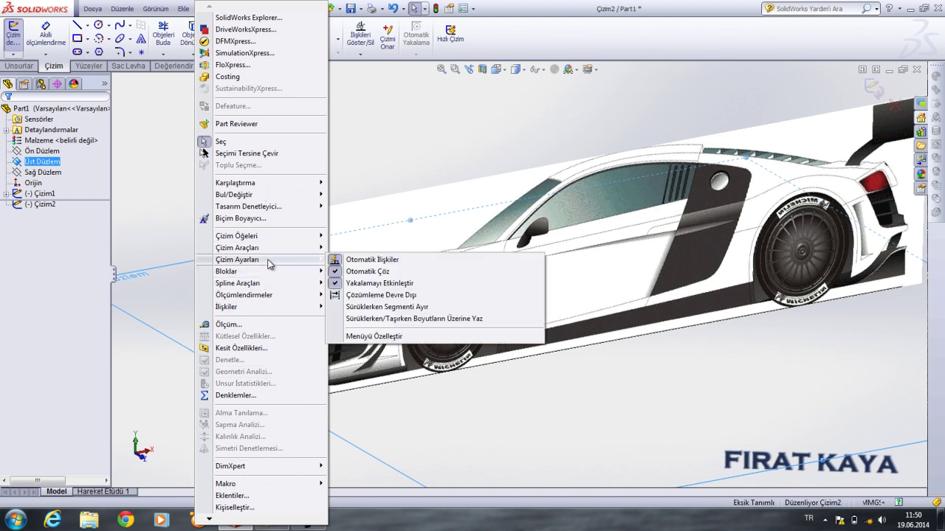
mouse_move(238, 248)
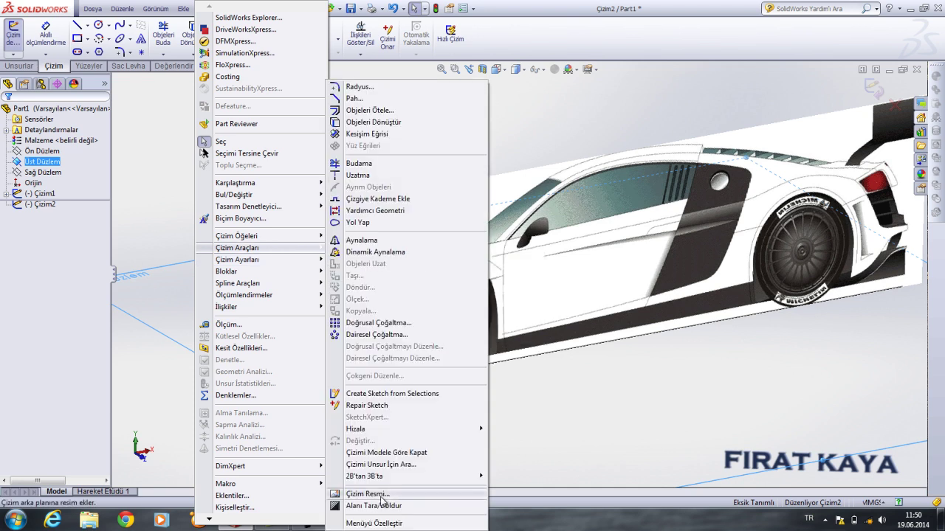
left_click(367, 494)
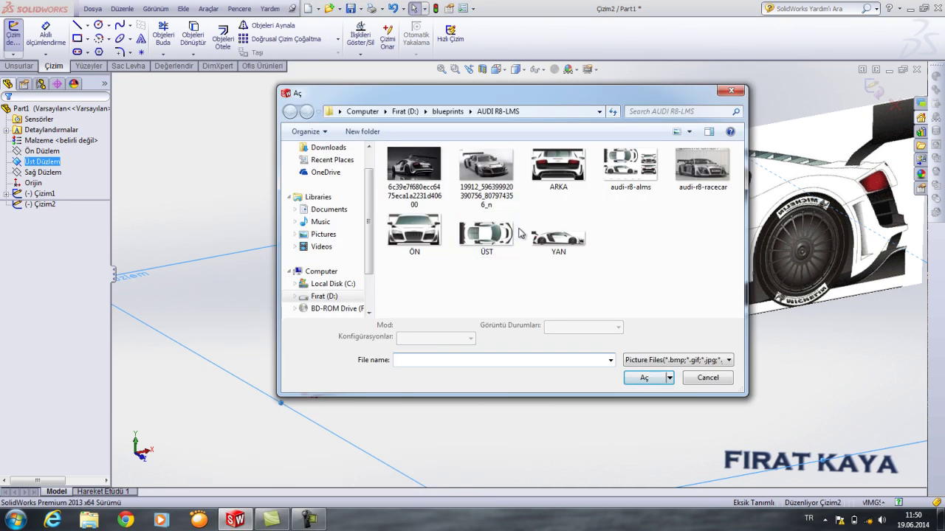
left_click(487, 234)
left_click(643, 378)
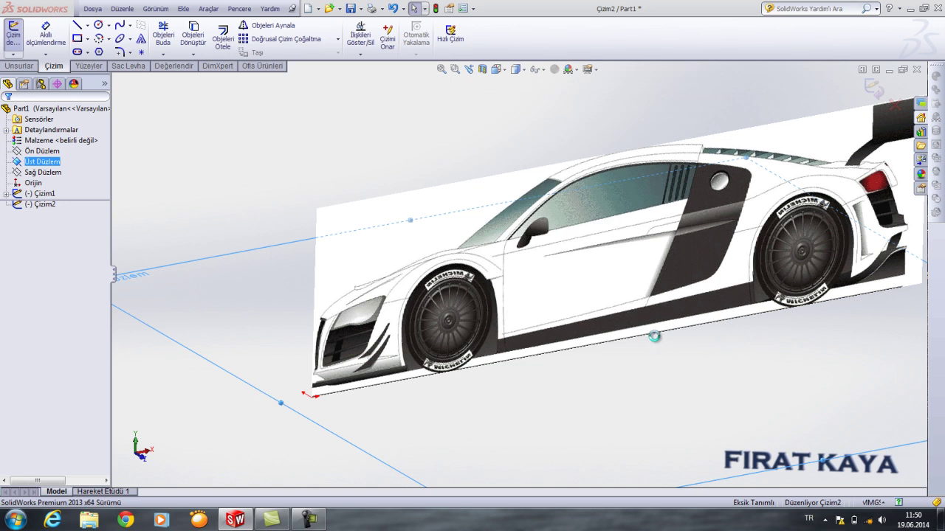
Flip the top-view picture and set its width to 4450 mm
mouse_move(553, 293)
middle_mouse_down()
mouse_move(566, 375)
mouse_move(562, 343)
middle_mouse_up()
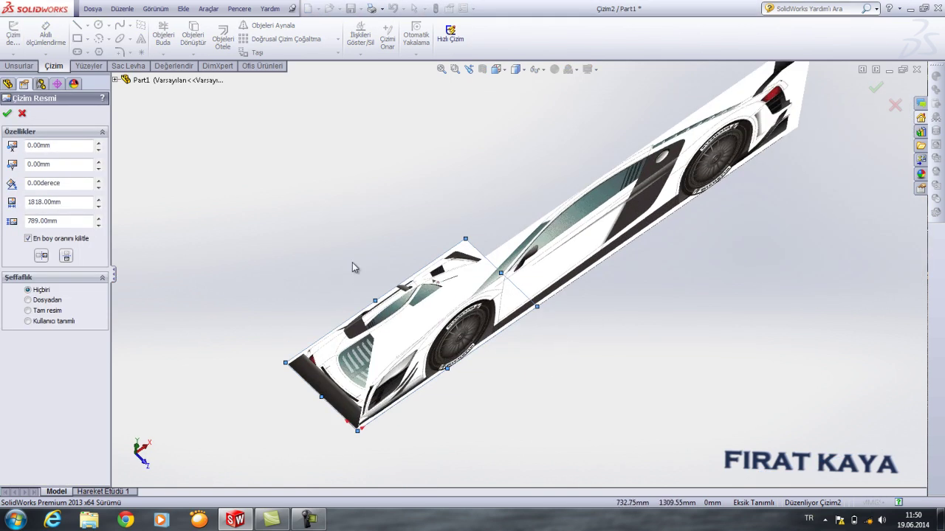
middle_click_drag(352, 267, 412, 295)
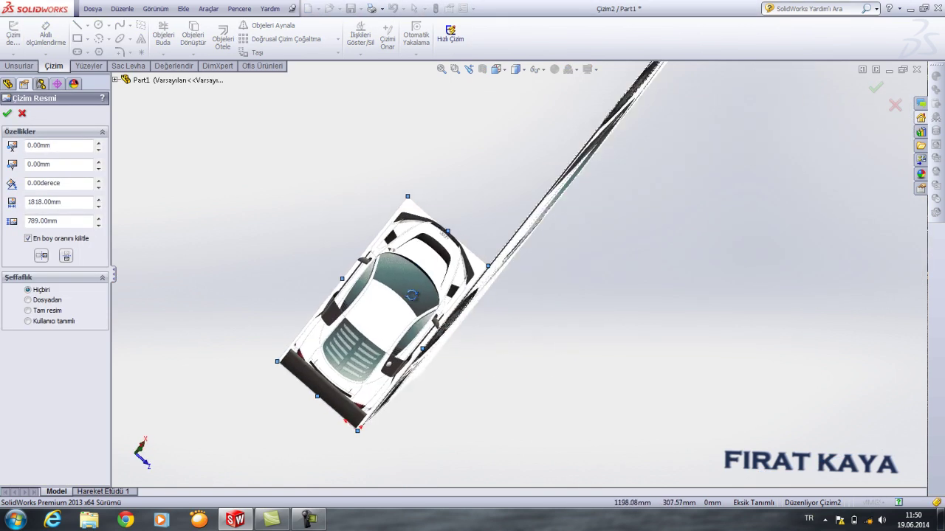
left_click(42, 256)
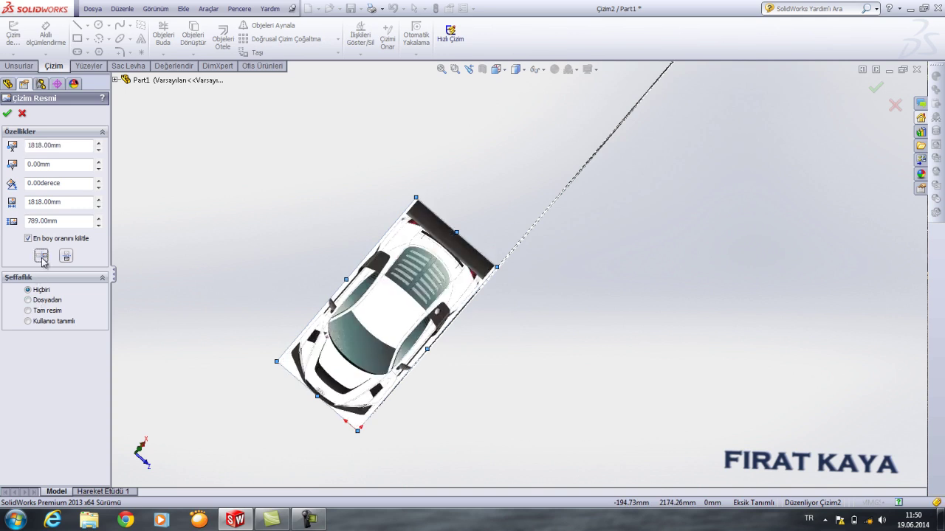
left_click(69, 203)
left_click_drag(61, 204, 25, 212)
type("45")
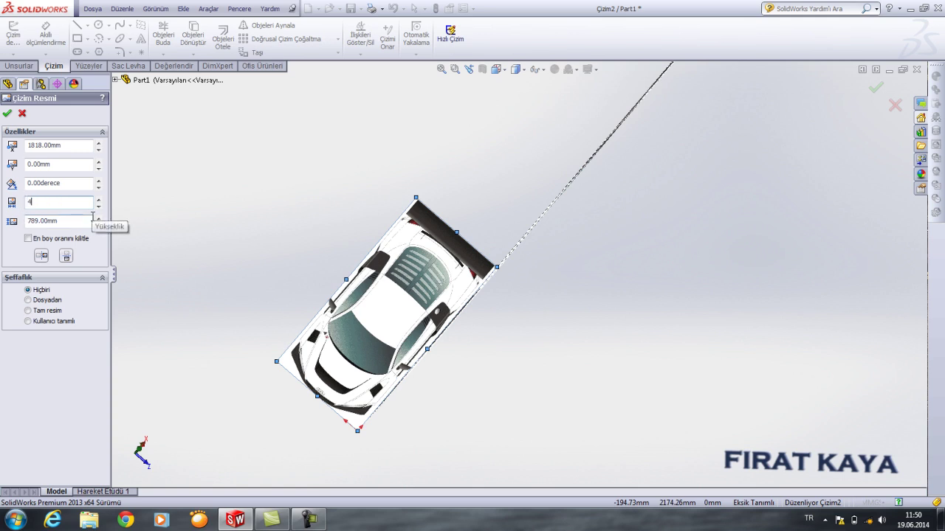
type("0")
key("Return")
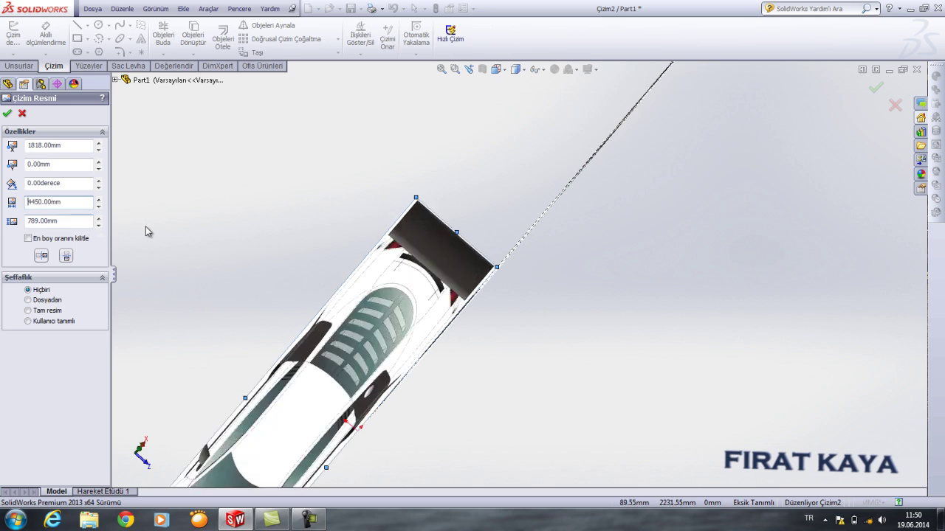
Set the top-view picture height to 2030 mm and its X origin to 0
scroll(386, 281, "up", 5)
mouse_move(386, 281)
middle_mouse_down()
mouse_move(436, 297)
mouse_move(383, 308)
middle_mouse_up()
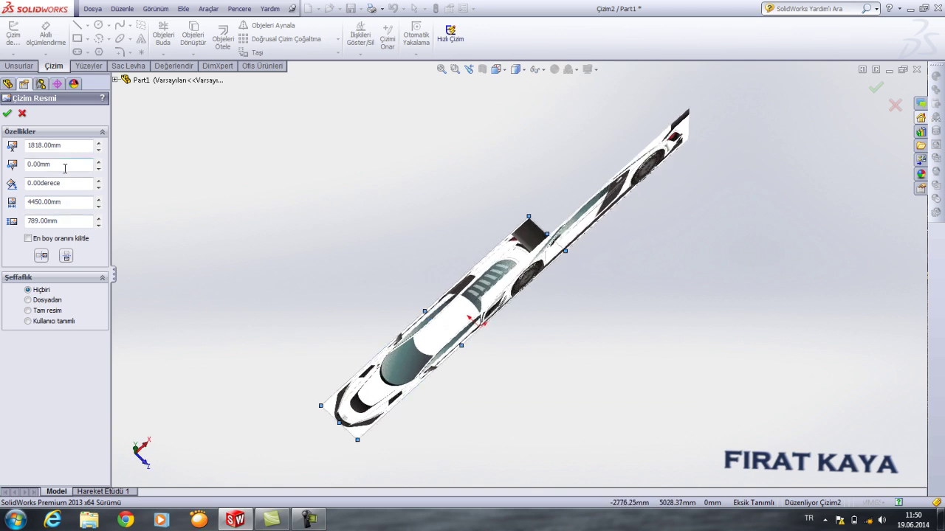
left_click_drag(62, 223, 30, 226)
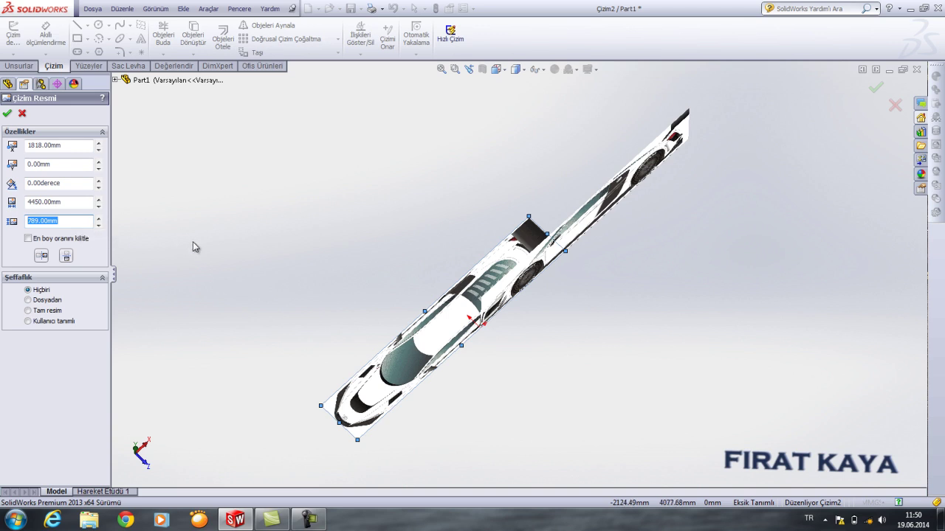
type("2030")
key("Return")
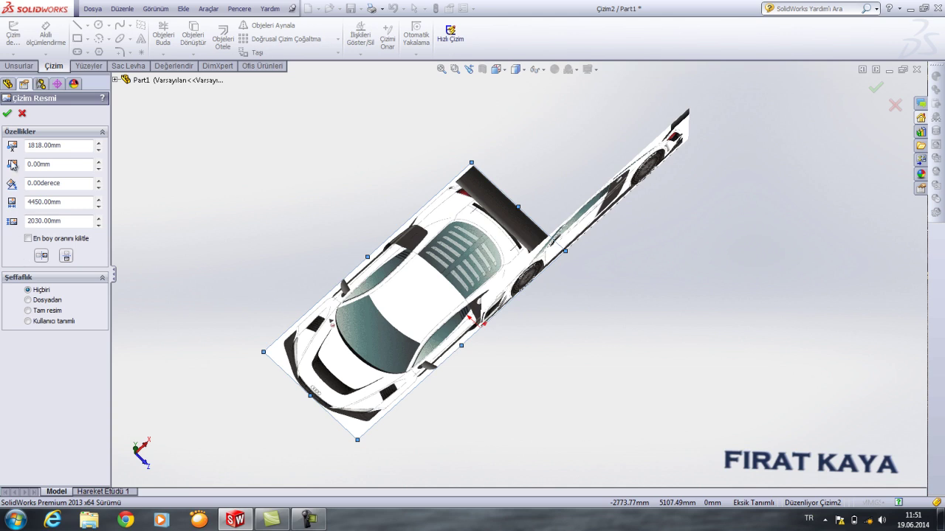
left_click_drag(65, 149, 42, 145)
type("0")
key("Return")
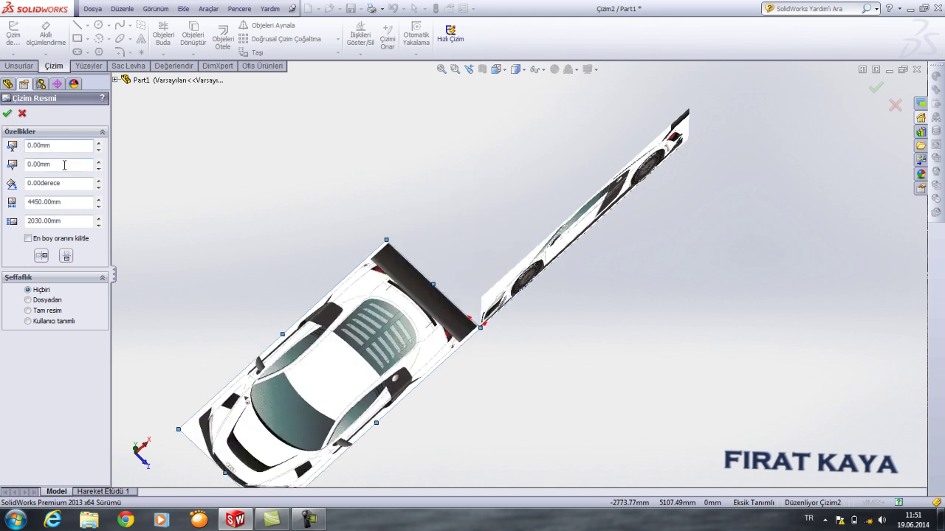
Move the top-view picture's X origin to 4450 mm
scroll(214, 221, "up", 2)
scroll(335, 279, "down", 1)
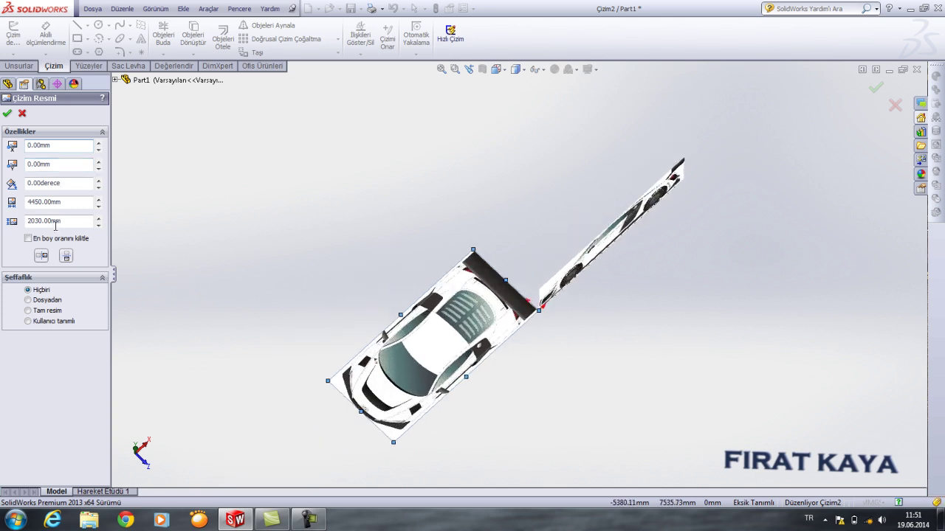
left_click(28, 221)
double_click(29, 221)
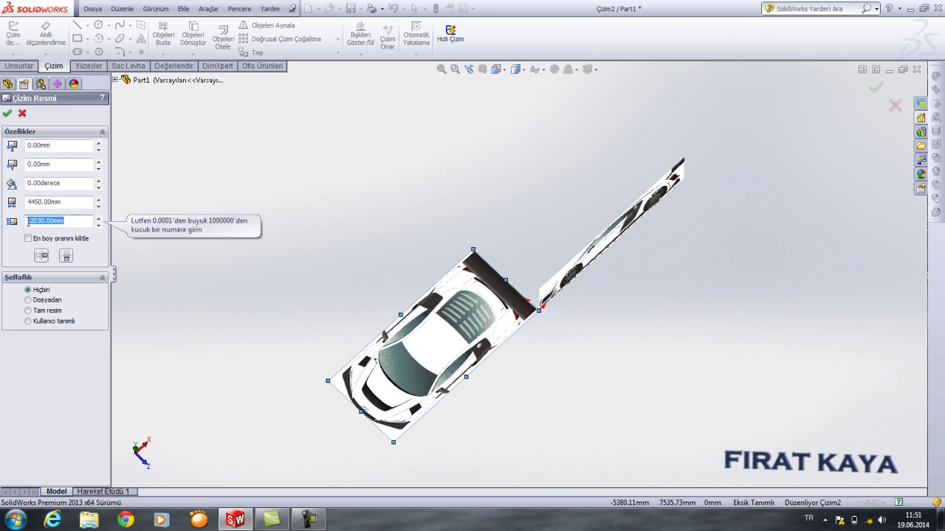
left_click(28, 222)
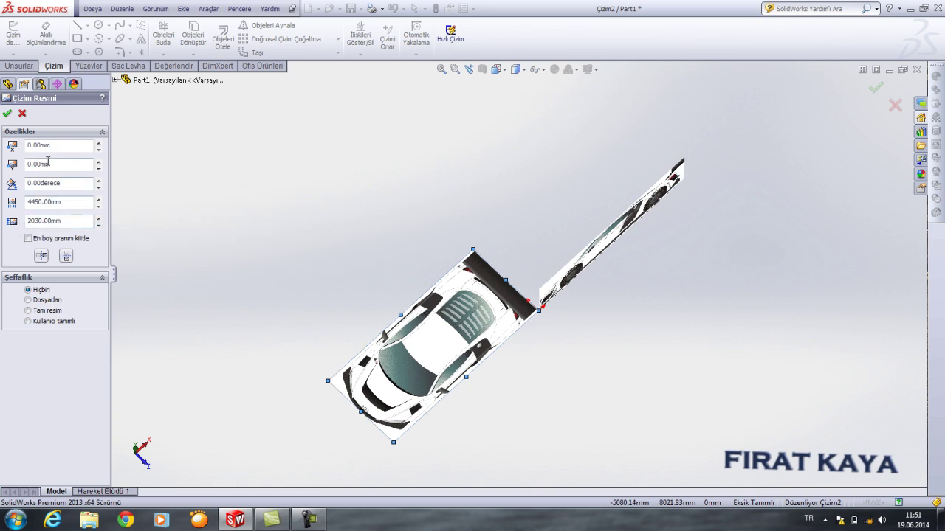
left_click_drag(59, 165, 28, 164)
left_click_drag(62, 146, 37, 148)
type("20")
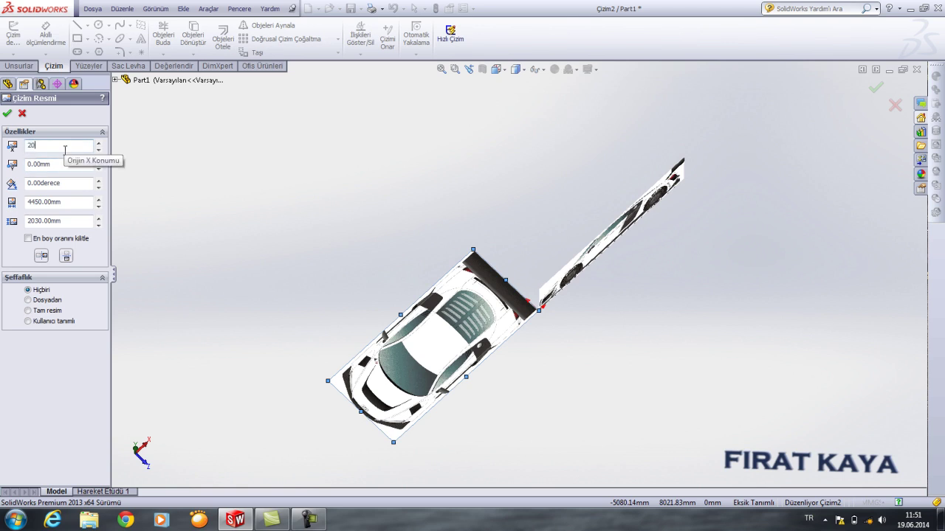
key("Return")
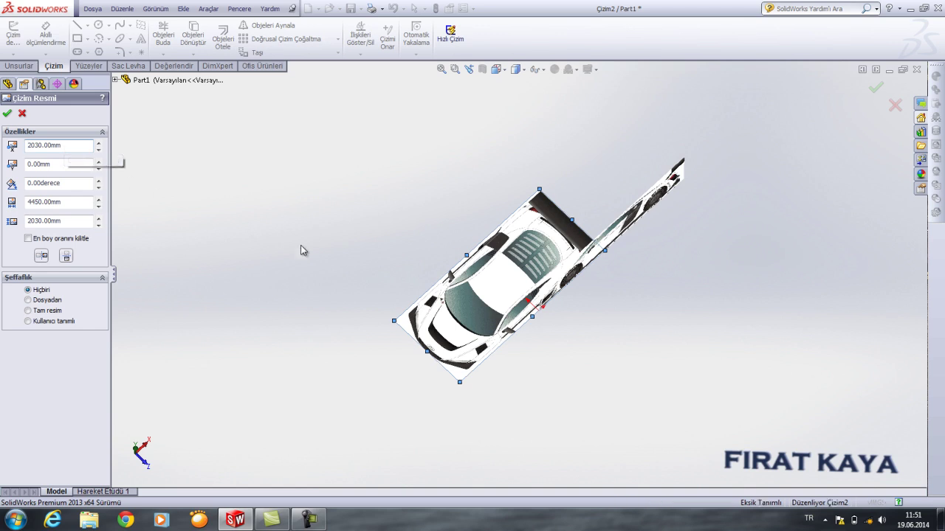
middle_click_drag(302, 249, 286, 192)
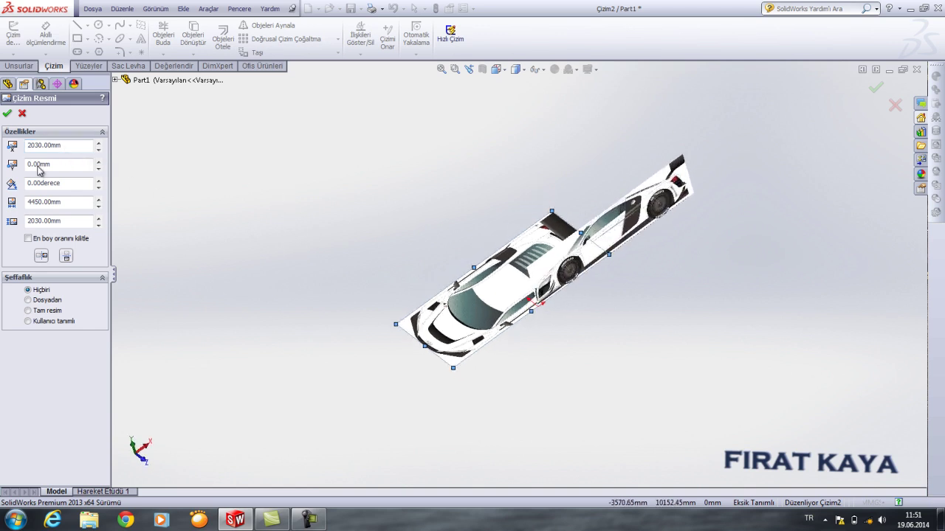
left_click_drag(70, 145, 29, 148)
key("BackSpace")
type("445")
key("Return")
Set the top-view picture's Y origin to -1015 mm to centre it under the side view
mouse_move(582, 293)
middle_mouse_down()
mouse_move(640, 197)
mouse_move(610, 291)
middle_mouse_up()
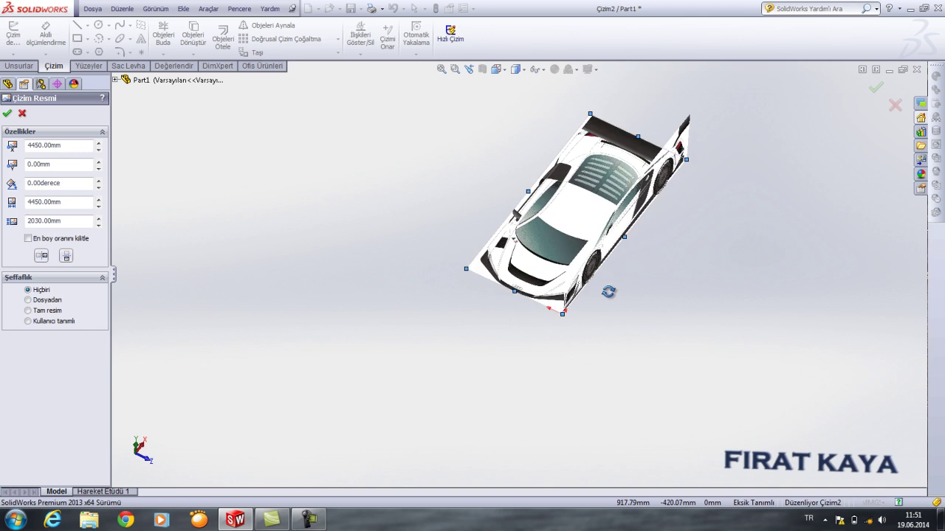
double_click(50, 167)
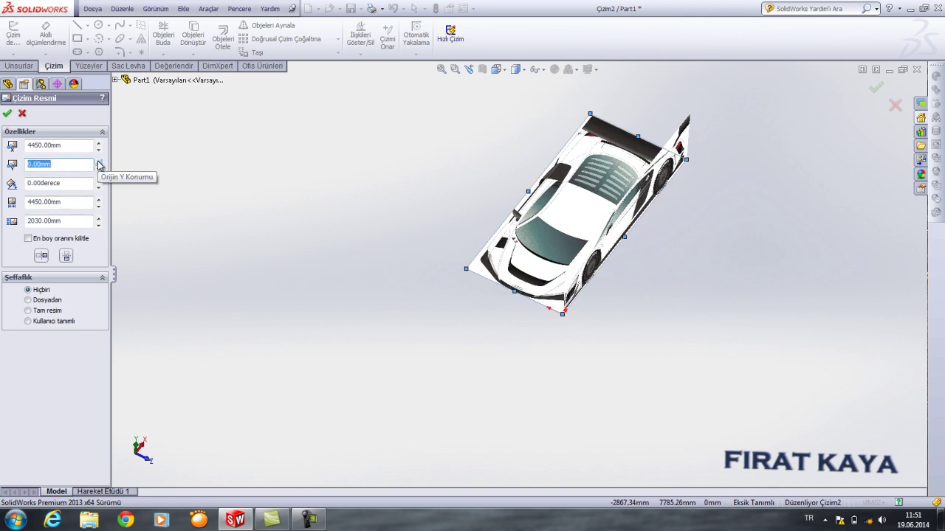
type("101")
type("5")
key("Return")
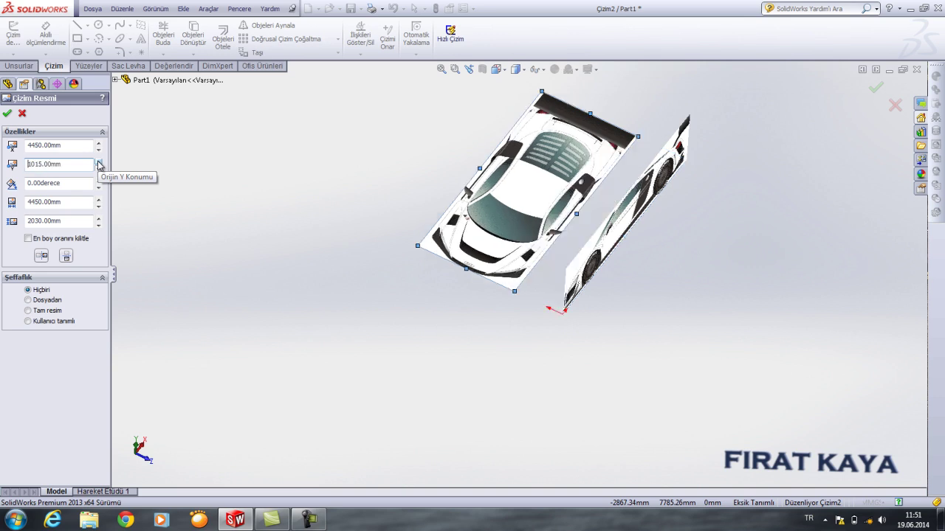
type("-")
key("Return")
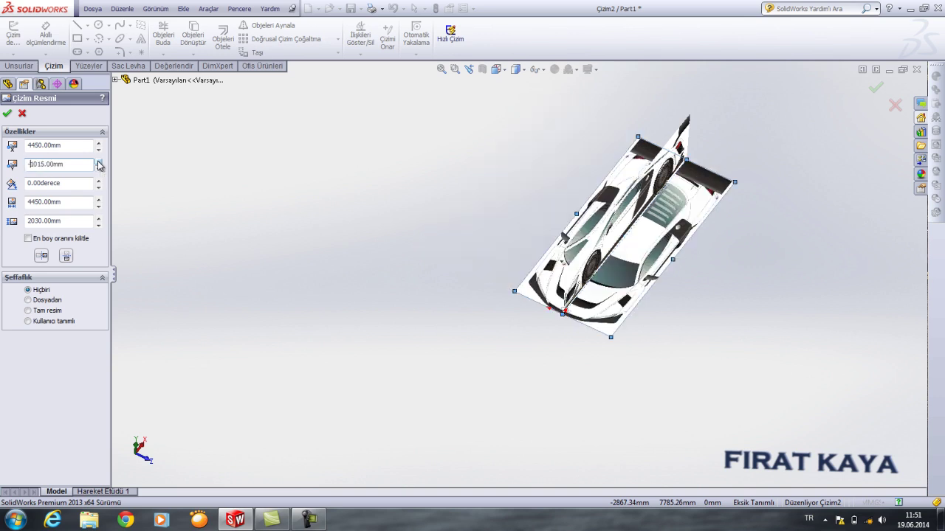
scroll(597, 317, "down", 2)
scroll(575, 293, "down", 2)
Switch to the top view and zoom to fit the aligned car pictures
scroll(579, 238, "down", 2)
mouse_move(580, 237)
middle_mouse_down()
mouse_move(593, 290)
mouse_move(586, 278)
middle_mouse_up()
key("space")
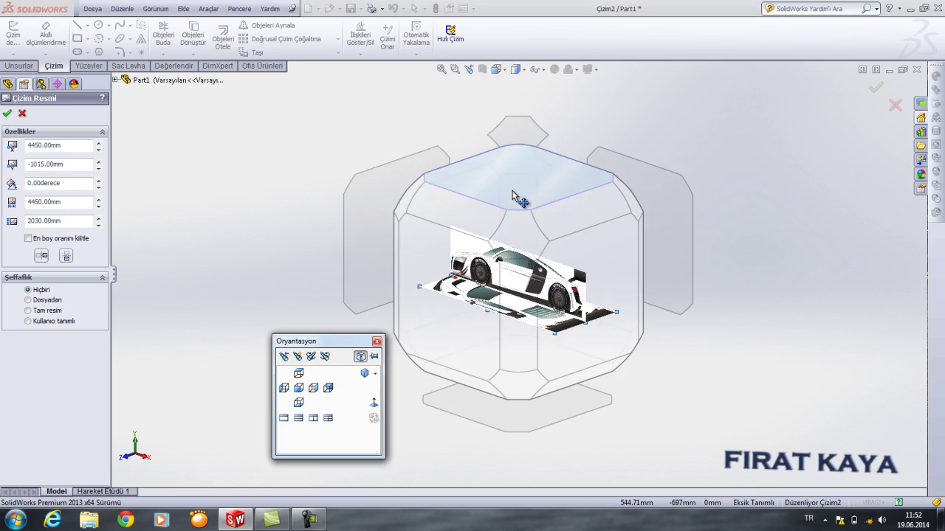
left_click(519, 198)
scroll(338, 270, "down", 3)
scroll(307, 310, "down", 2)
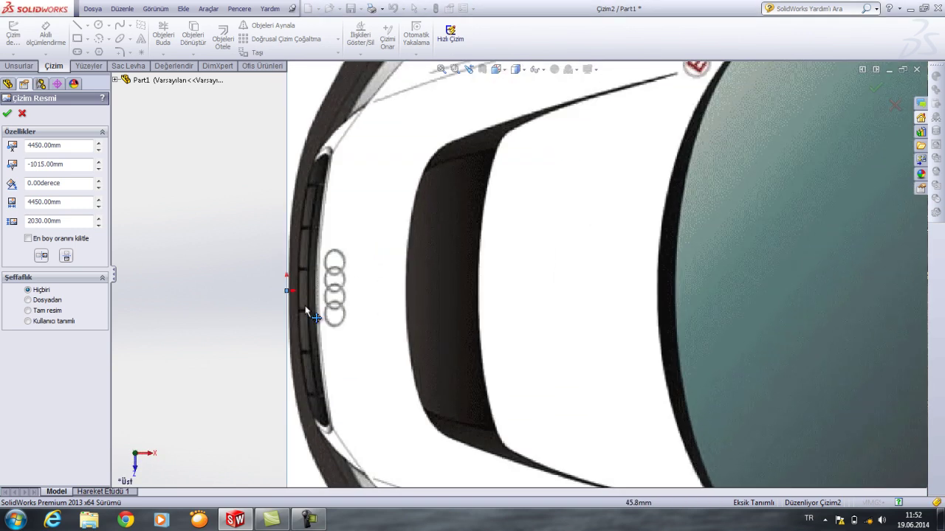
scroll(309, 313, "up", 1)
scroll(343, 314, "up", 2)
scroll(812, 325, "up", 2)
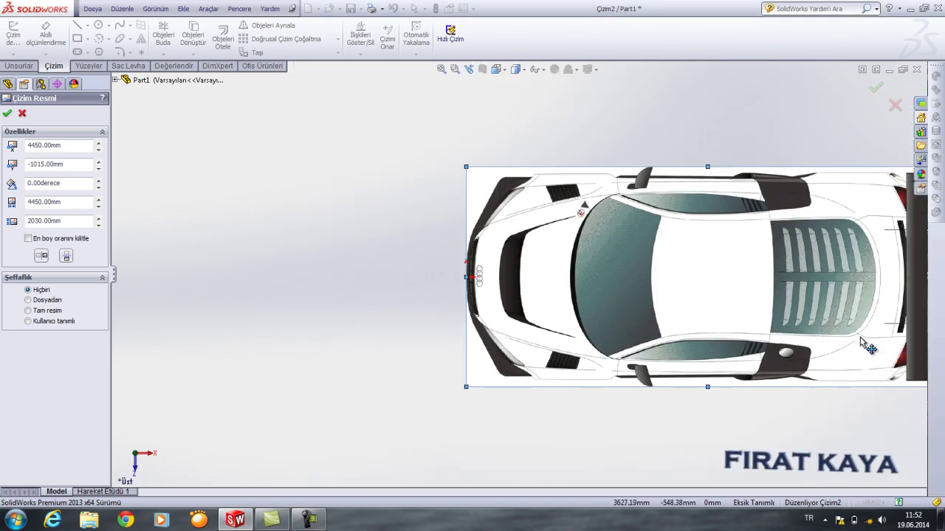
key("f")
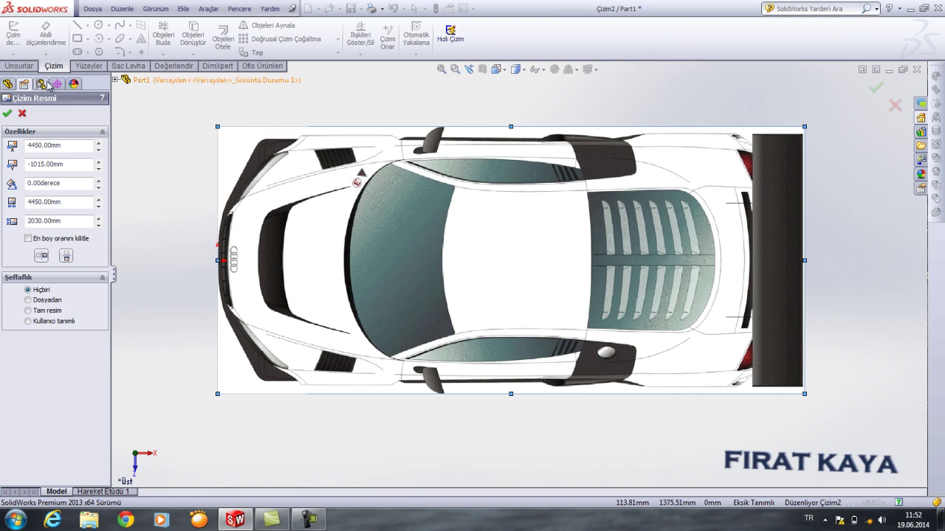
Accept the picture and draw a horizontal centerline from the car's nose to the rear vents
key("Return")
left_click(86, 25)
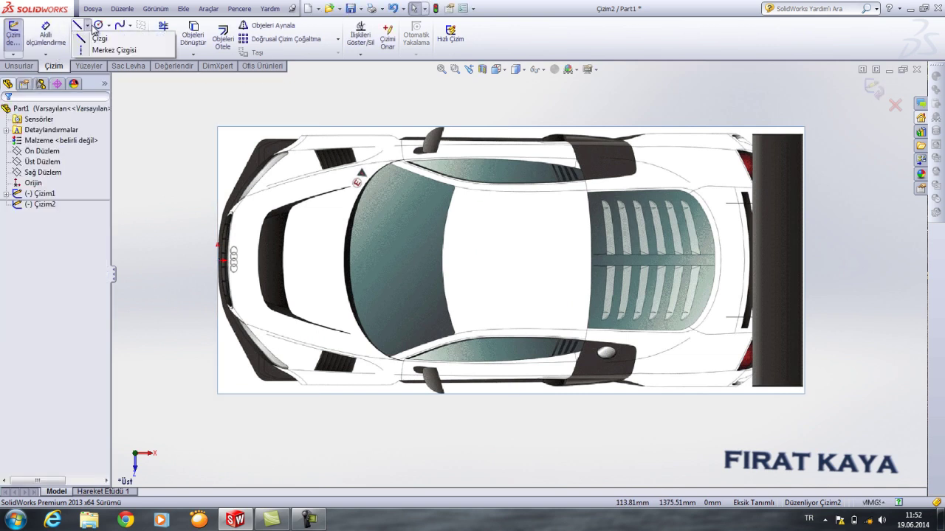
left_click(103, 51)
left_click(218, 260)
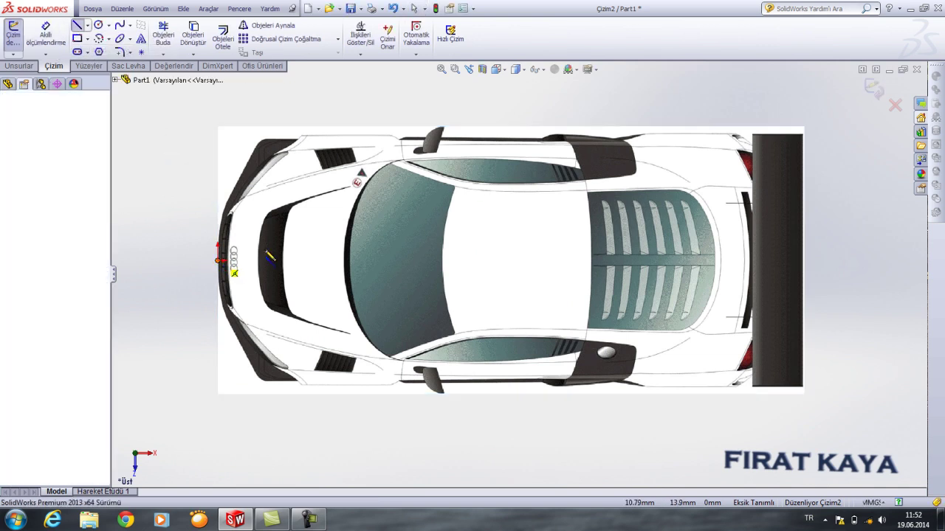
left_click(696, 259)
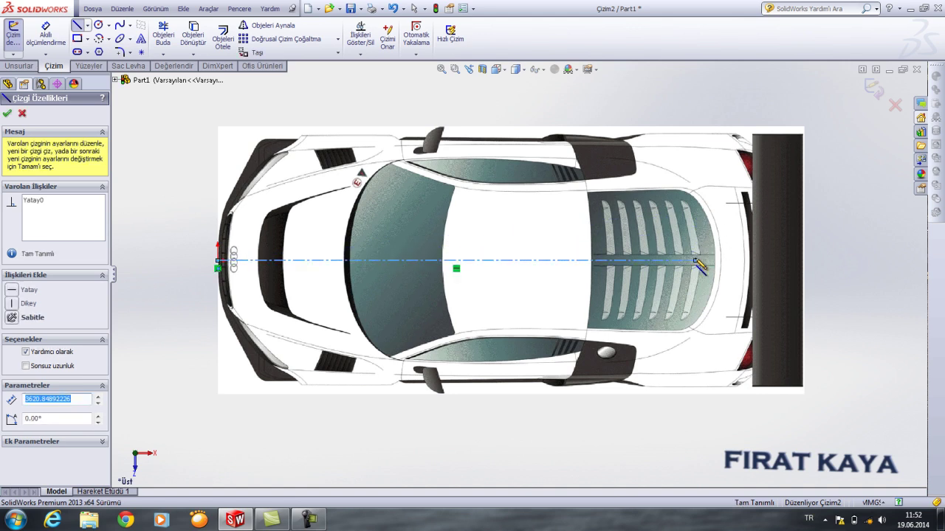
key("Escape")
Zoom in to check the 3620.85 mm centerline, then tilt the model into a 3D view
scroll(221, 260, "down", 1)
scroll(278, 266, "down", 5)
scroll(341, 252, "down", 2)
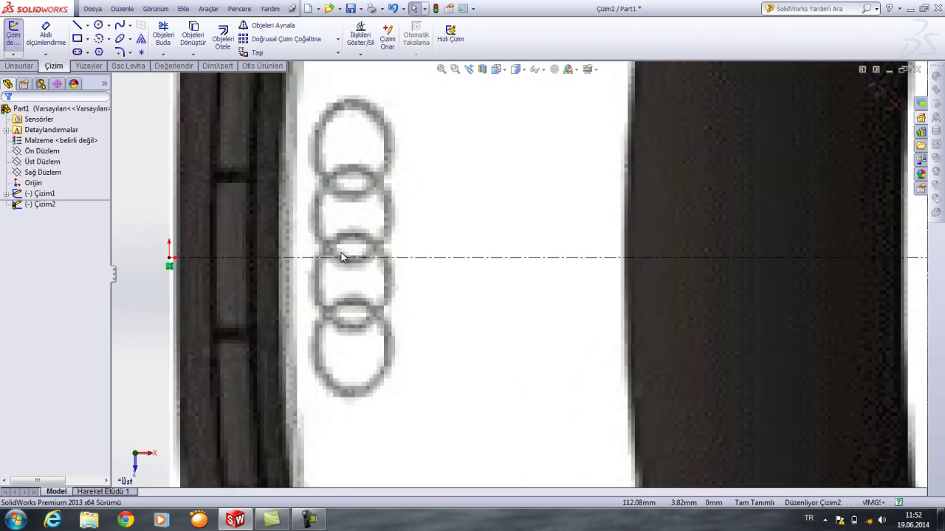
scroll(607, 282, "up", 2)
scroll(691, 288, "up", 4)
scroll(690, 288, "up", 2)
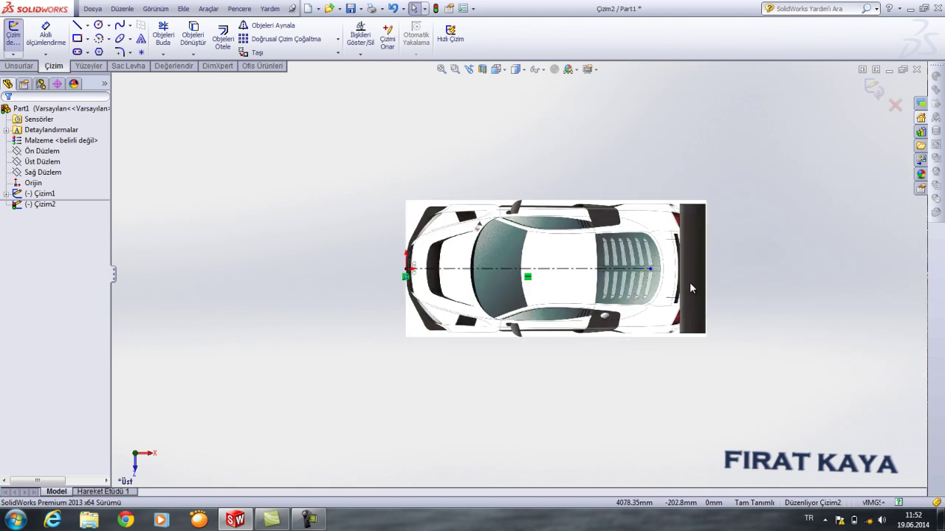
scroll(690, 287, "down", 2)
scroll(591, 266, "down", 2)
scroll(541, 248, "down", 1)
scroll(261, 264, "up", 1)
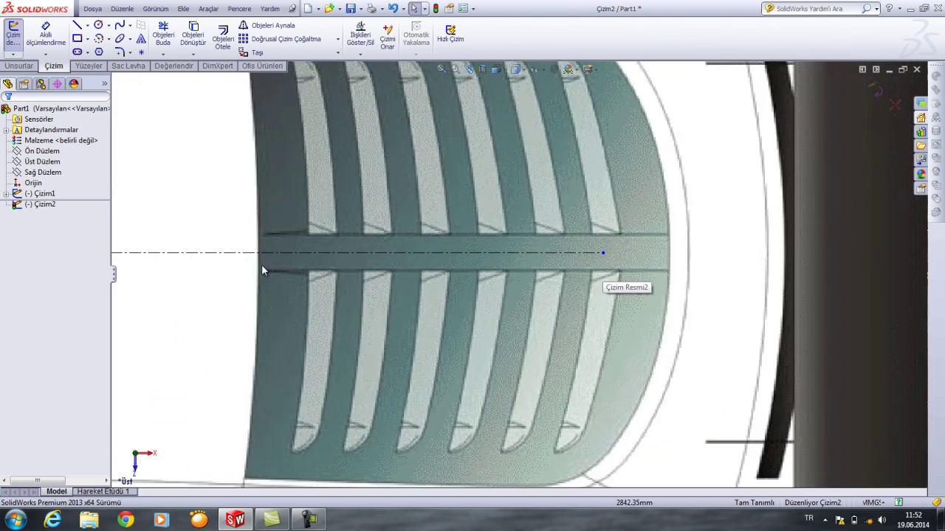
scroll(590, 264, "up", 1)
scroll(679, 262, "up", 2)
scroll(657, 267, "up", 1)
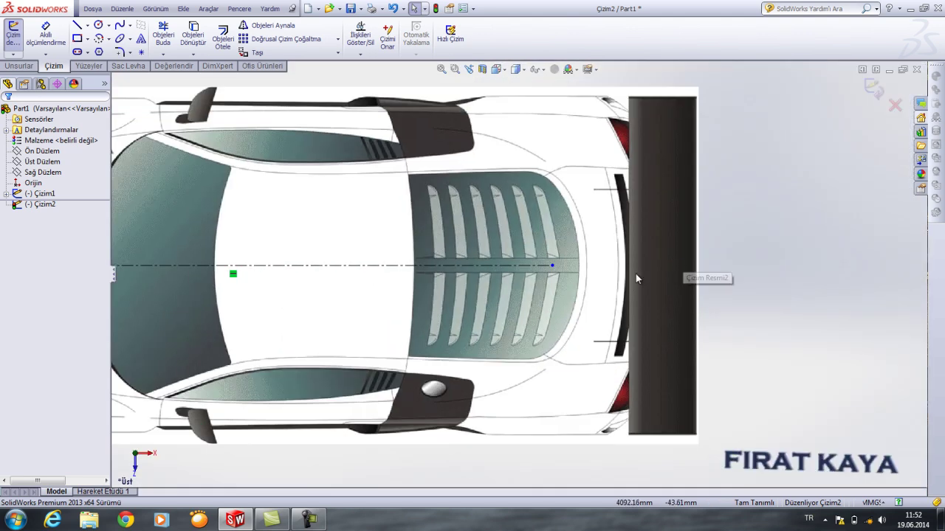
scroll(635, 274, "up", 1)
scroll(288, 302, "up", 1)
scroll(265, 281, "down", 1)
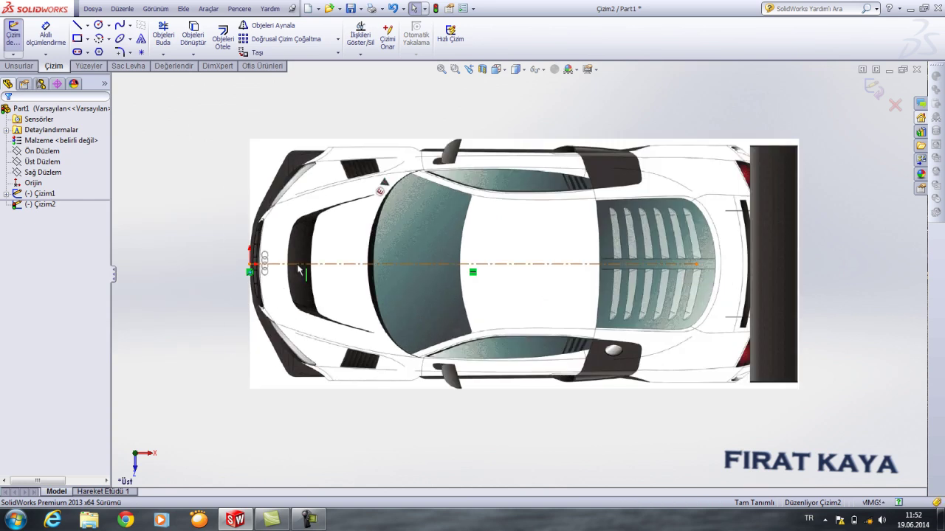
left_click(301, 265)
key("Escape")
scroll(516, 295, "up", 2)
mouse_move(517, 295)
middle_mouse_down()
mouse_move(446, 208)
mouse_move(401, 217)
mouse_move(480, 207)
middle_mouse_up()
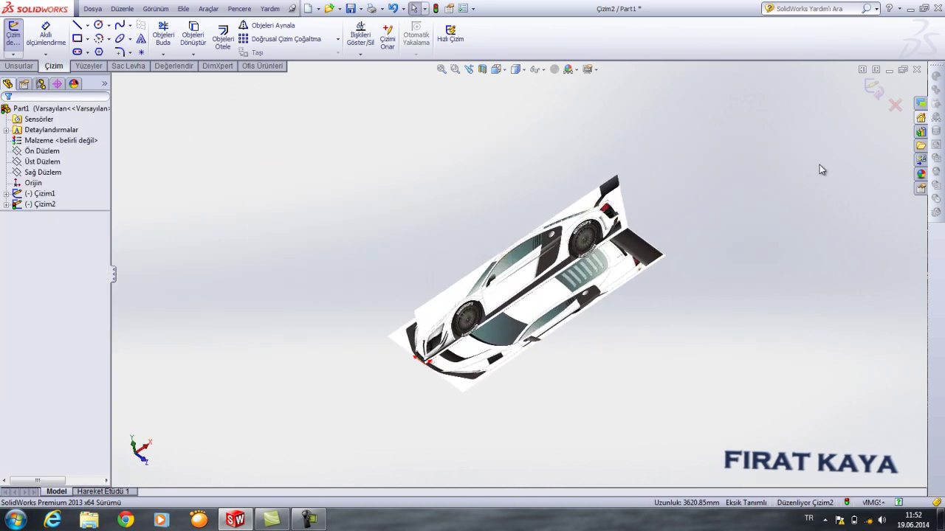
Close Çizim2 and open a new sketch, Çizim3, on the Sağ Düzlem plane
left_click(874, 92)
middle_click_drag(394, 241, 417, 178)
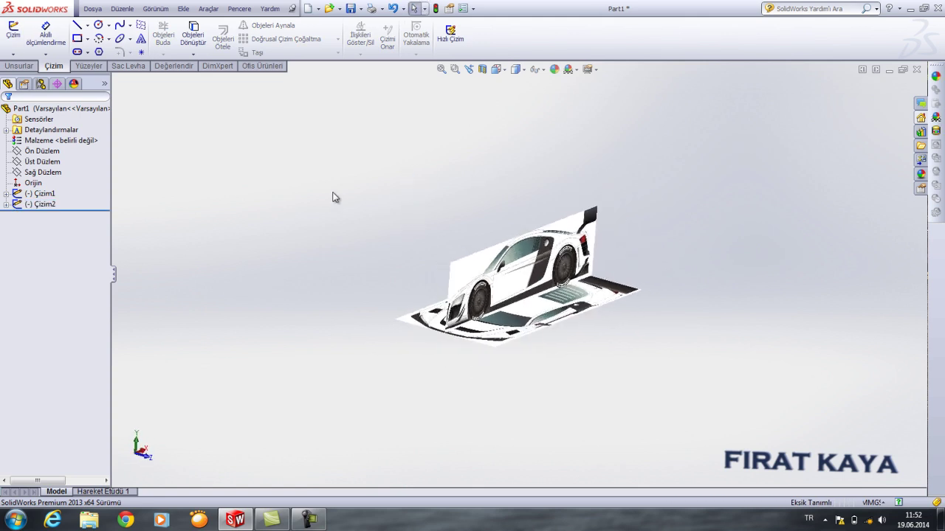
left_click(43, 172)
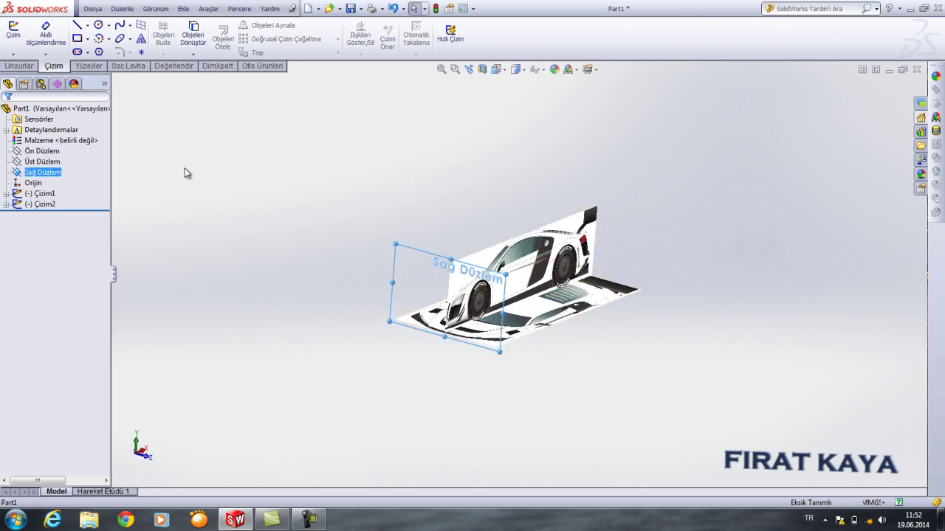
left_click(13, 33)
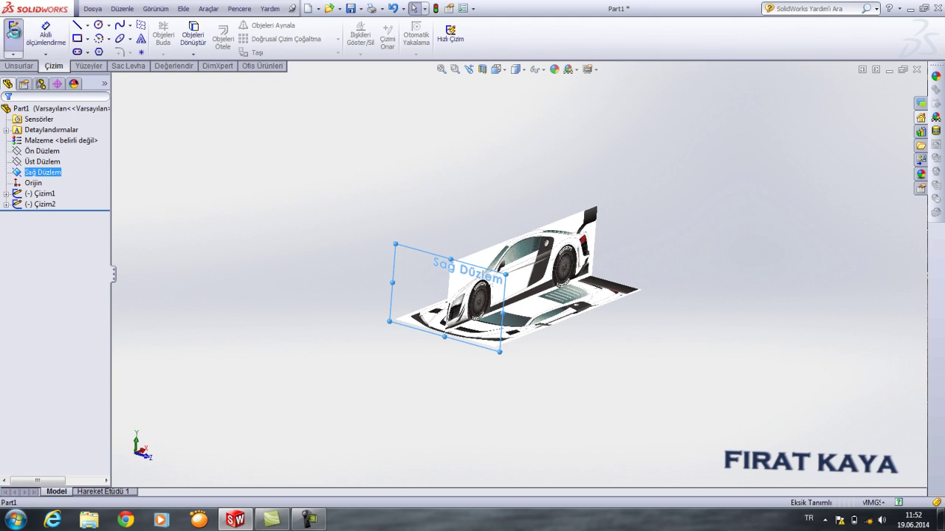
Insert the ÖN front-view blueprint image as a sketch picture
left_click(208, 8)
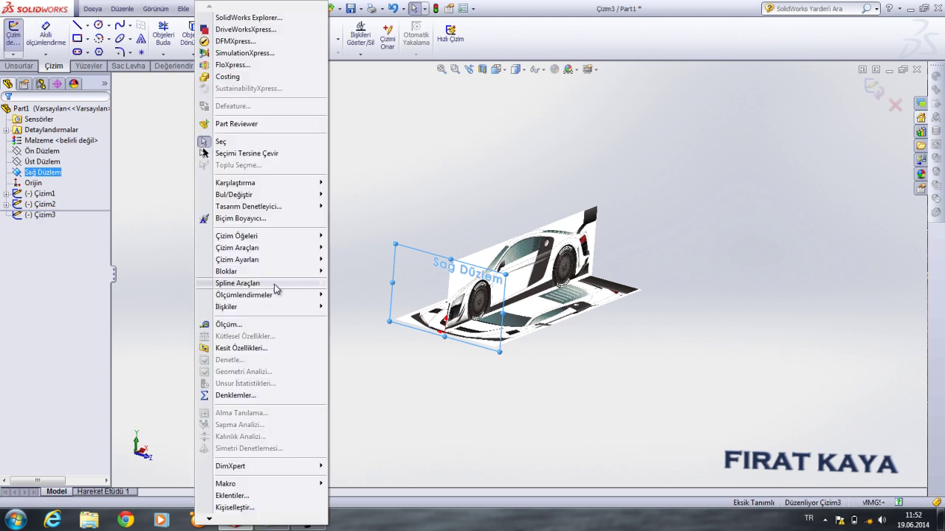
mouse_move(237, 248)
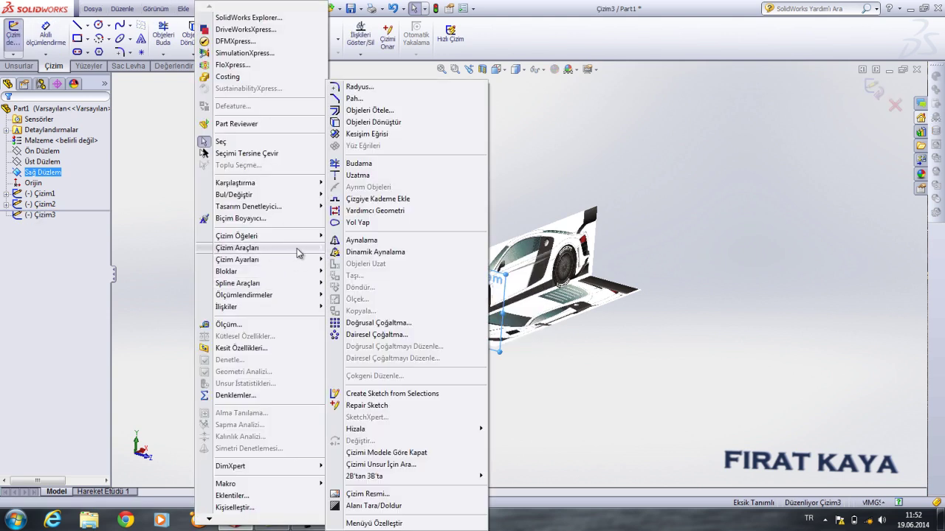
left_click(368, 494)
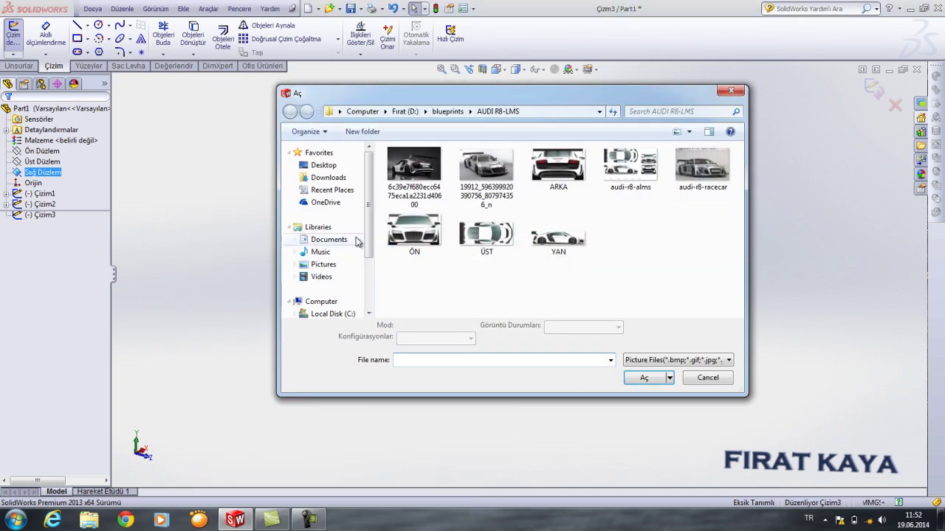
left_click(414, 232)
left_click(644, 377)
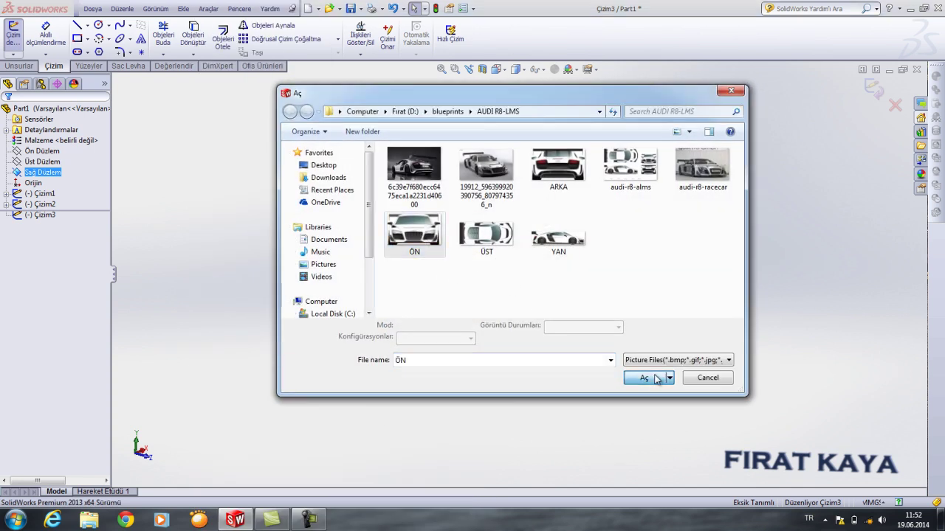
scroll(445, 323, "down", 3)
Position the front-view picture at X −1015 mm and Y 0 mm
scroll(444, 322, "down", 3)
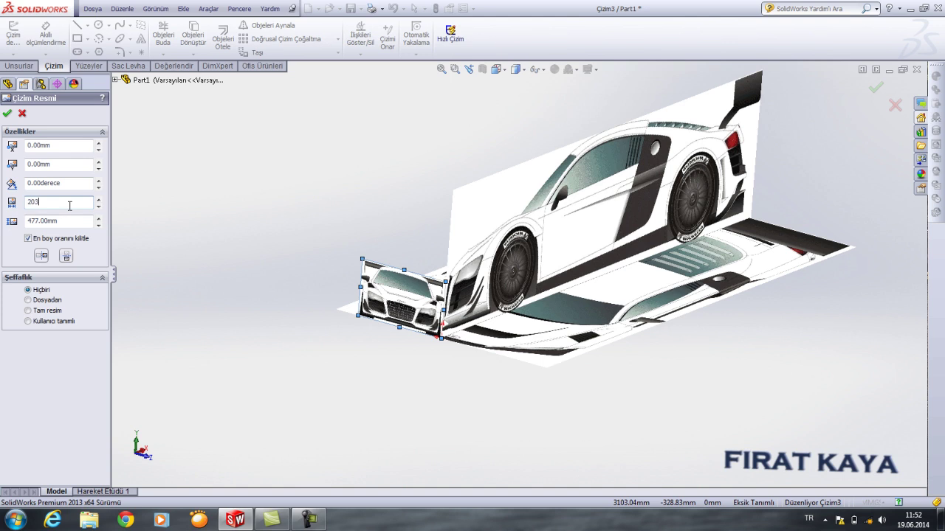
type("0.00mm")
key("Return")
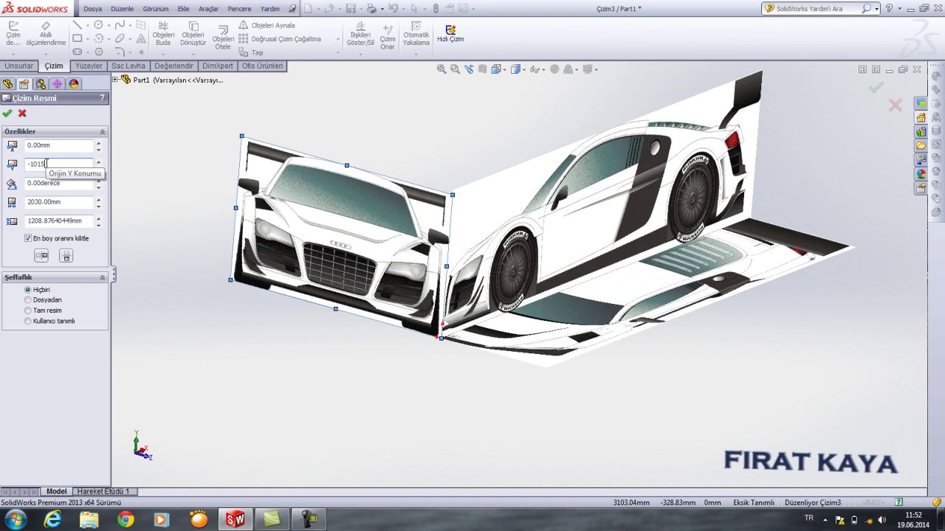
key("Return")
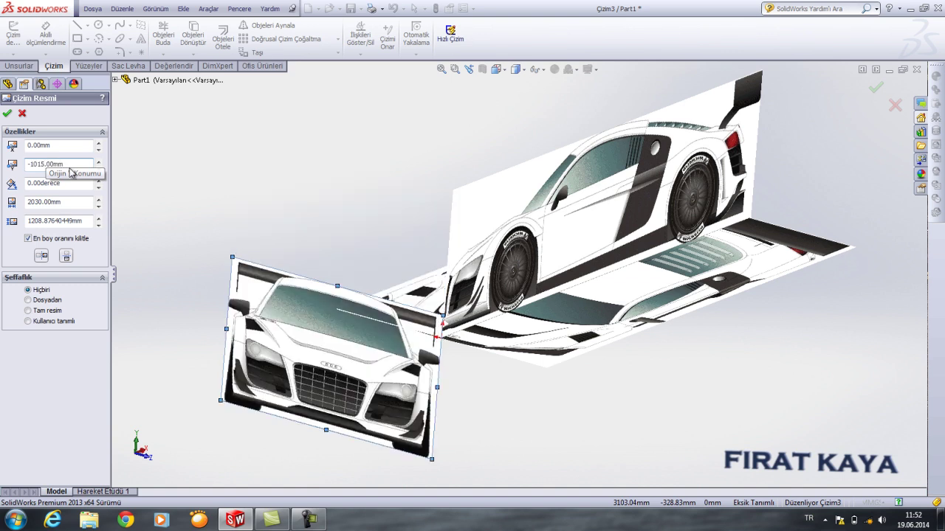
left_click_drag(66, 164, 29, 165)
type("0")
key("Return")
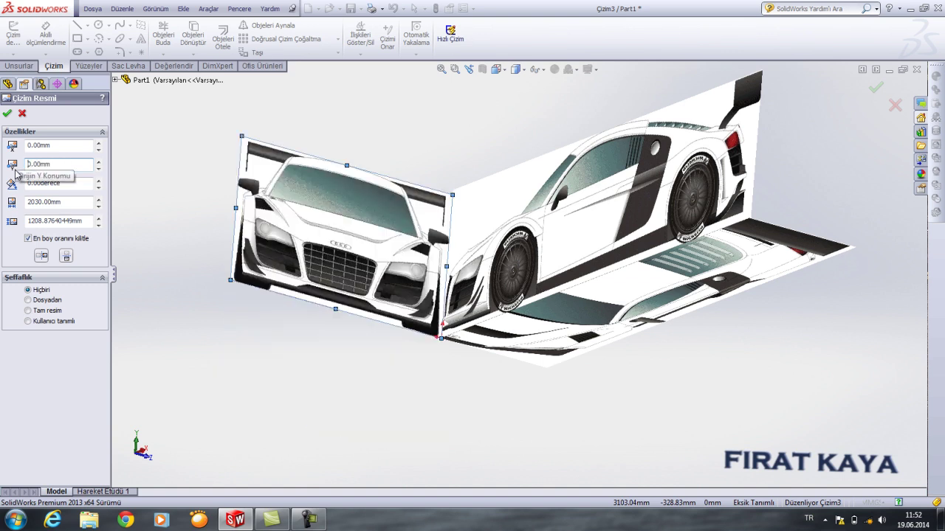
left_click_drag(65, 145, 28, 146)
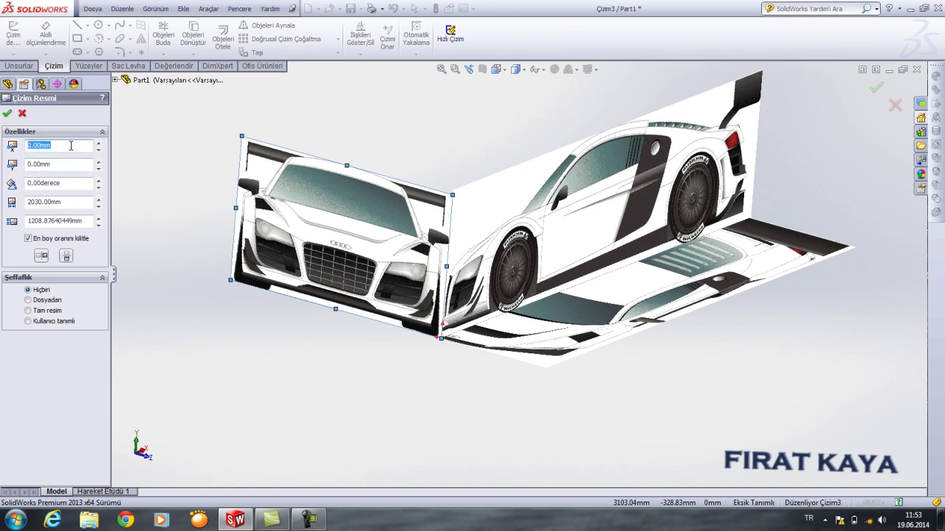
key("Return")
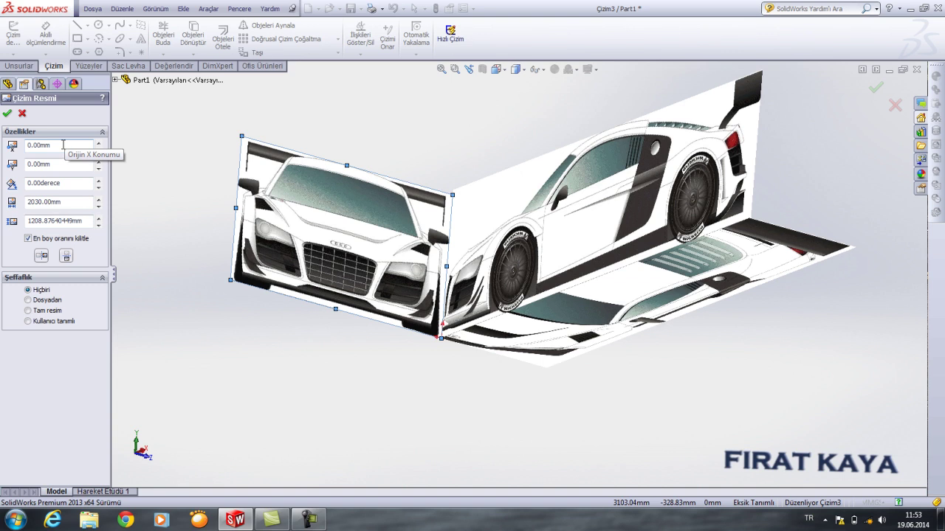
left_click_drag(65, 144, 28, 145)
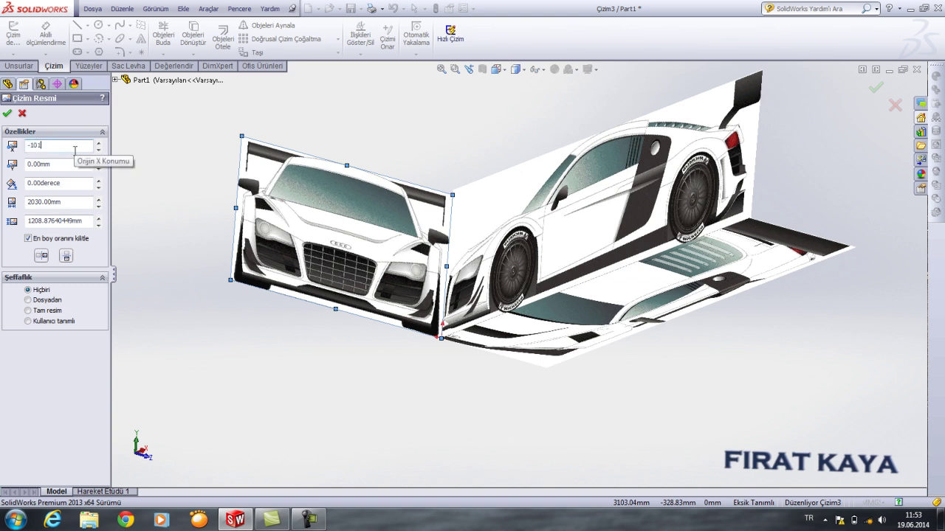
type("5")
key("Return")
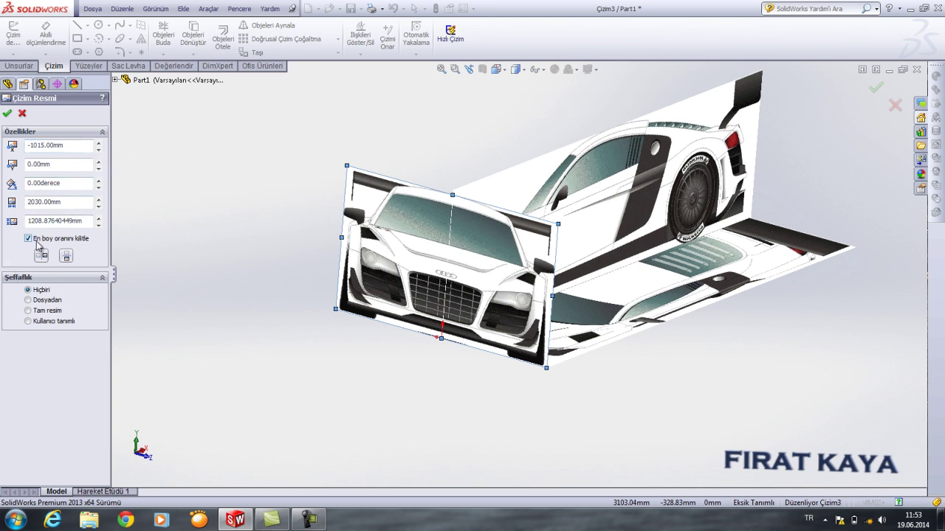
Unlock the aspect ratio, resize the front picture to 2030 × 1250 mm, and confirm it
double_click(78, 220)
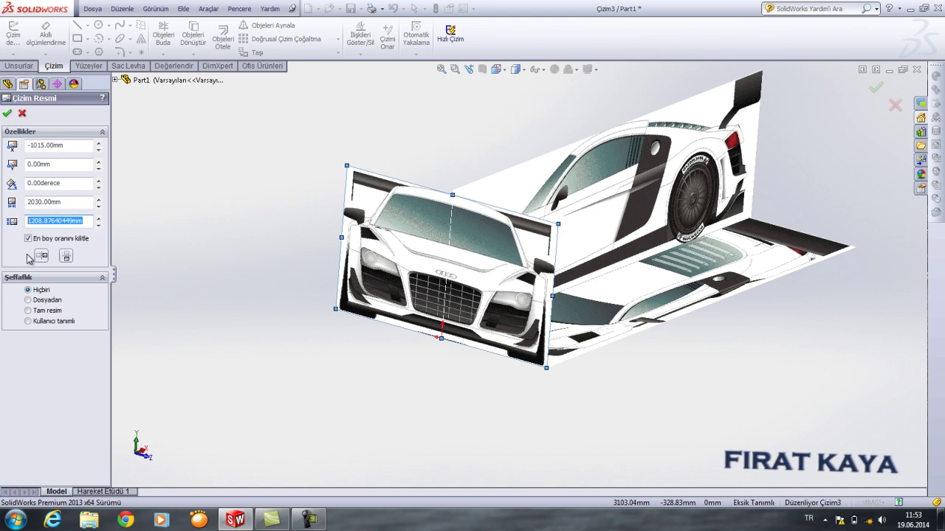
type("1250")
key("Return")
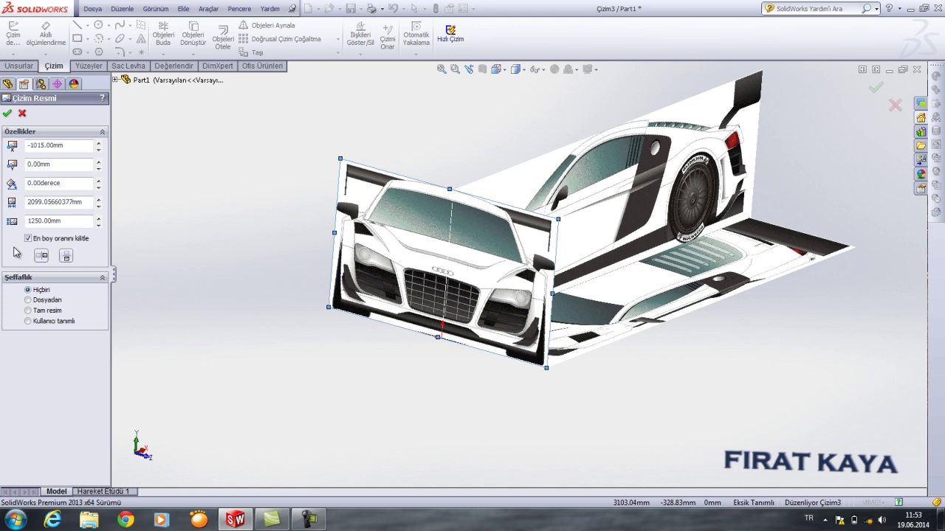
left_click_drag(89, 201, 29, 196)
left_click(41, 257)
left_click_drag(89, 202, 30, 198)
type("2030")
key("Return")
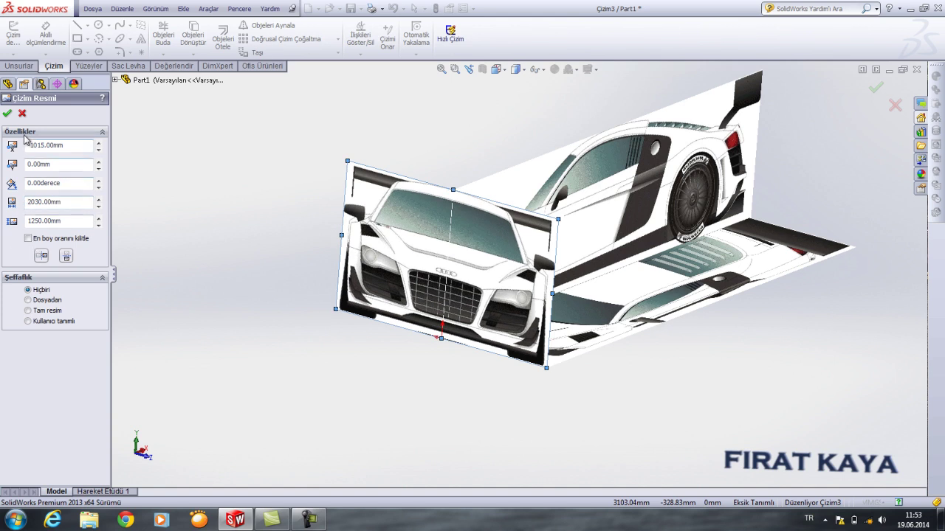
left_click(7, 114)
Switch the view to the standard Front orientation
middle_click_drag(327, 266, 453, 318)
key("space")
left_click(377, 224)
Draw a vertical centerline upward from the origin along the front blueprint's middle
left_click(87, 25)
left_click(91, 50)
left_click(517, 416)
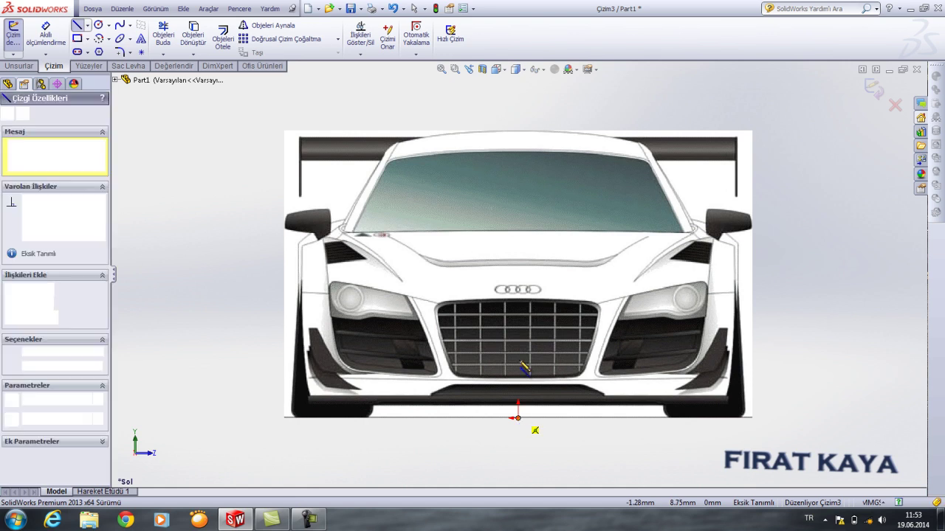
left_click(518, 178)
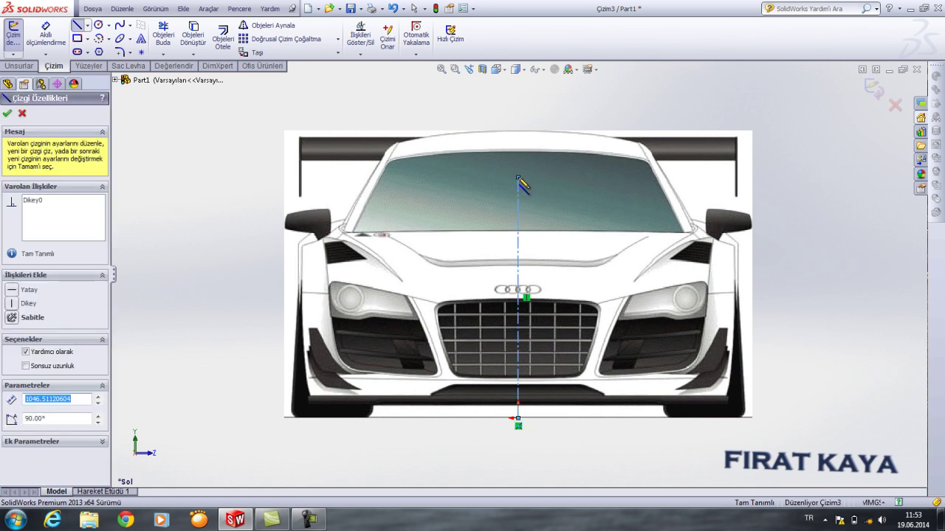
key("Escape")
Check the new centerline from a side angle and exit the Çizim3 sketch
scroll(518, 288, "up", 3)
scroll(554, 308, "down", 4)
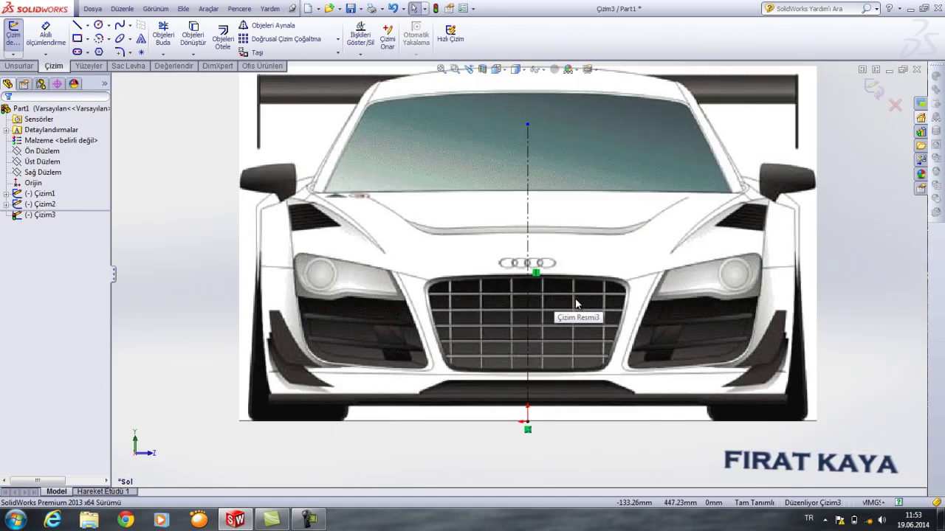
left_click(525, 254)
key("Escape")
scroll(529, 257, "down", 4)
mouse_move(529, 256)
middle_mouse_down()
mouse_move(569, 317)
mouse_move(662, 212)
middle_mouse_up()
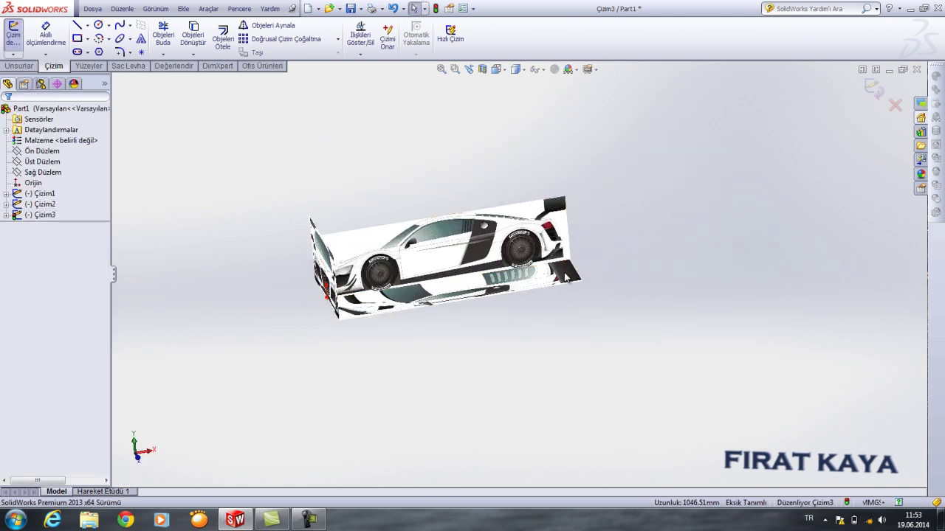
left_click(872, 90)
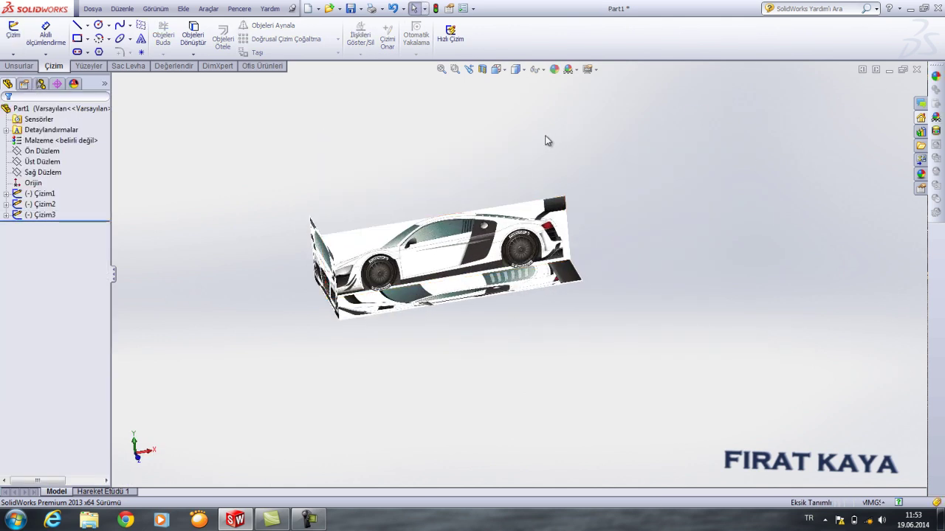
Create plane Düzlem1 parallel to Sağ Düzlem, offset 450 mm to the car's rear
left_click(47, 151)
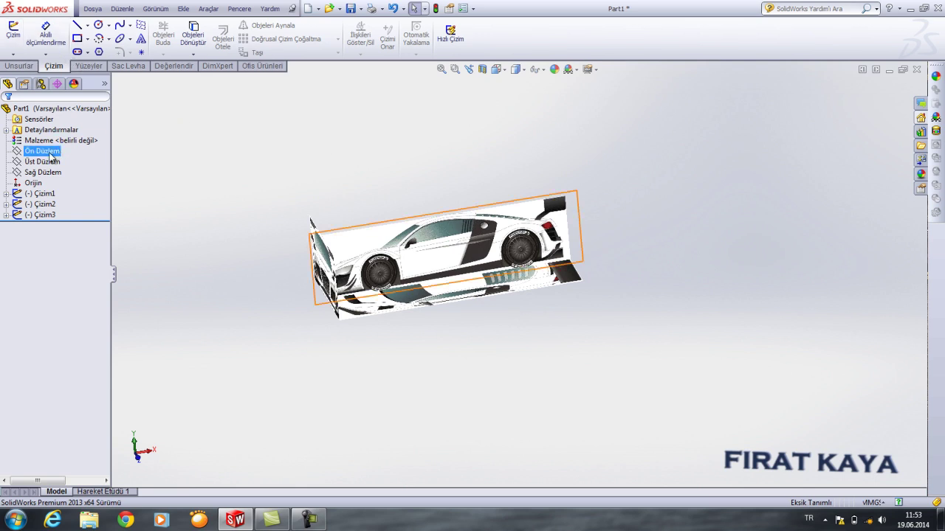
left_click(43, 172)
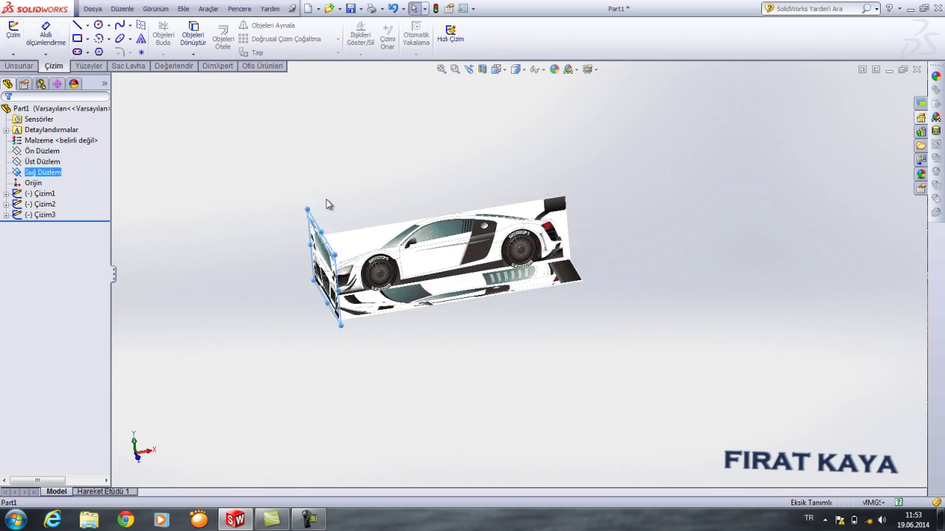
scroll(325, 217, "down", 2)
mouse_move(354, 225)
middle_mouse_down()
mouse_move(363, 207)
mouse_move(343, 218)
middle_mouse_up()
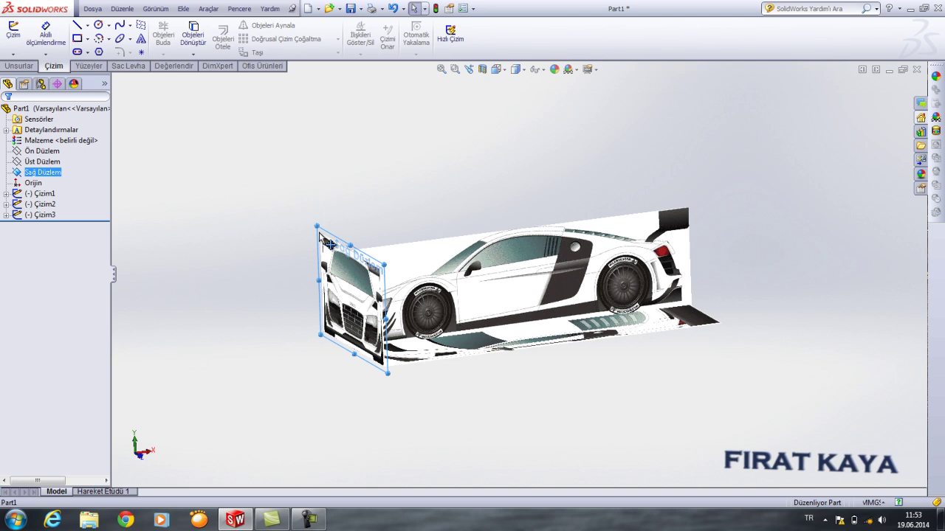
left_click_drag(321, 236, 428, 218, "ctrl")
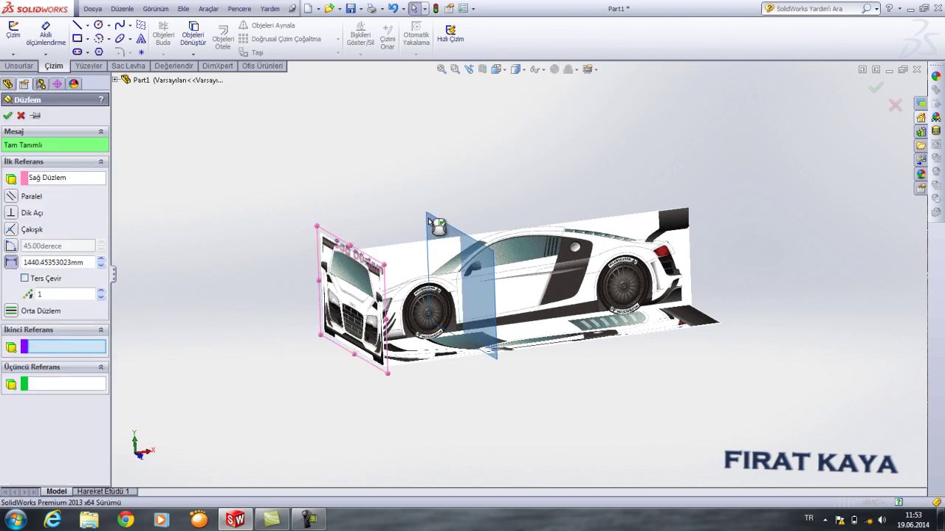
left_click(39, 257)
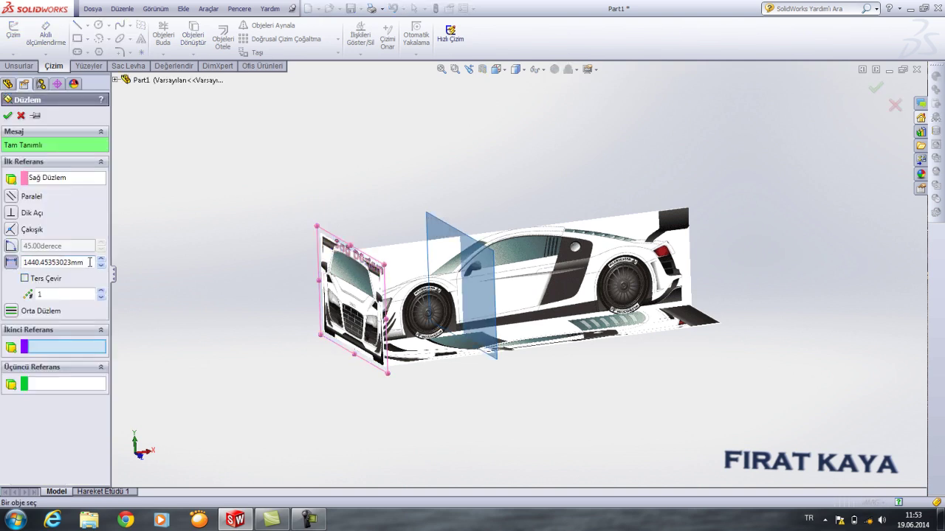
left_click_drag(90, 262, 23, 258)
key("BackSpace")
type("0")
key("Return")
left_click(7, 116)
middle_click_drag(600, 159, 601, 218)
left_click(670, 212)
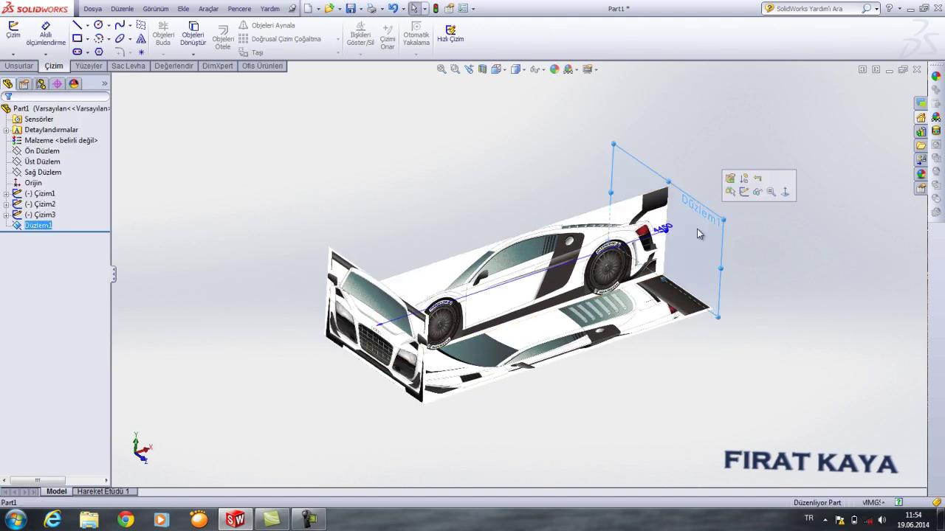
Start sketch Çizim4 on Düzlem1 and insert the ARKA rear-view image as a sketch picture
left_click(21, 45)
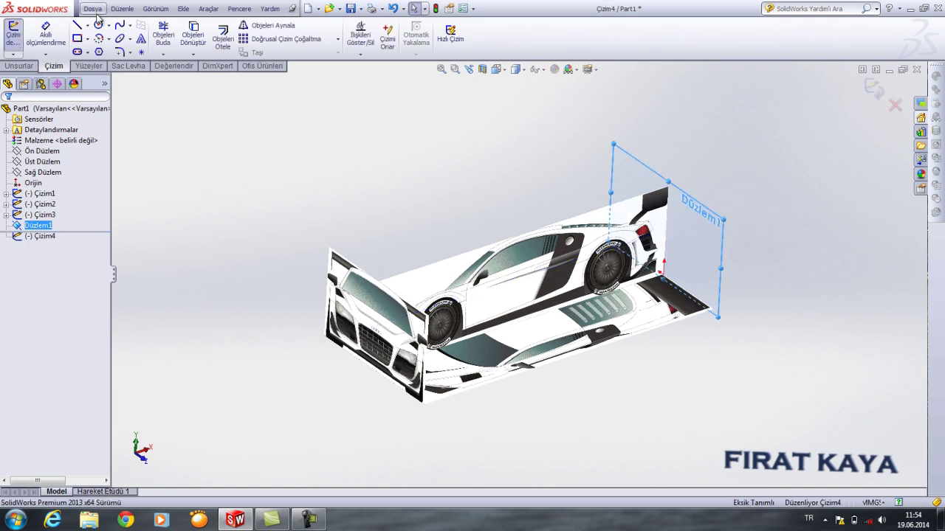
left_click(209, 10)
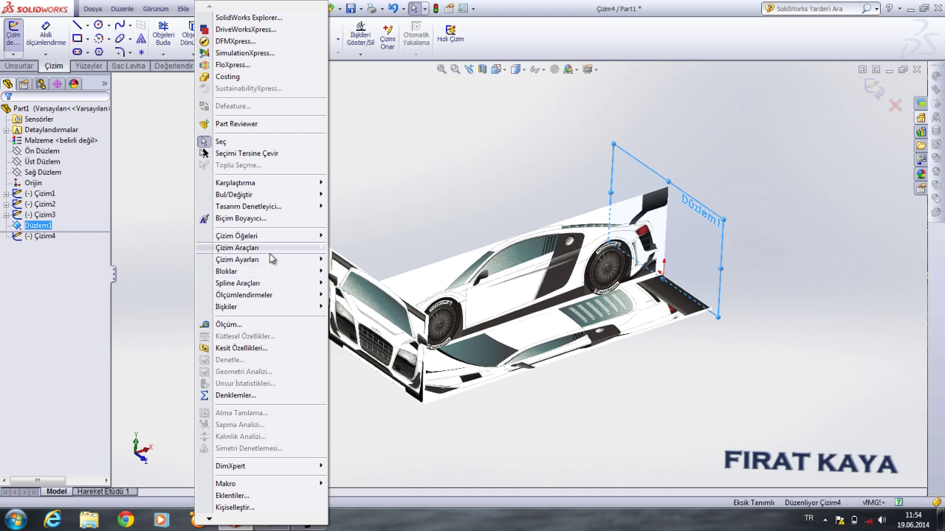
mouse_move(237, 248)
left_click(367, 494)
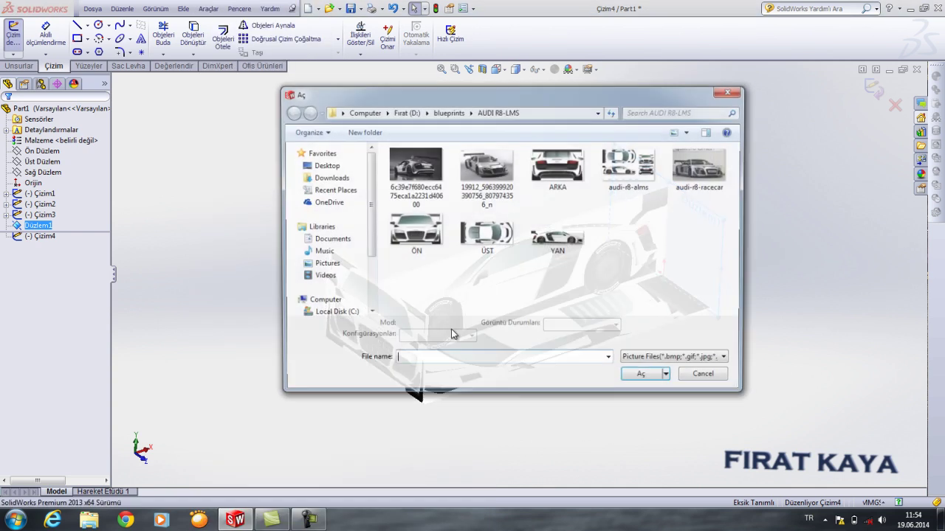
left_click(558, 170)
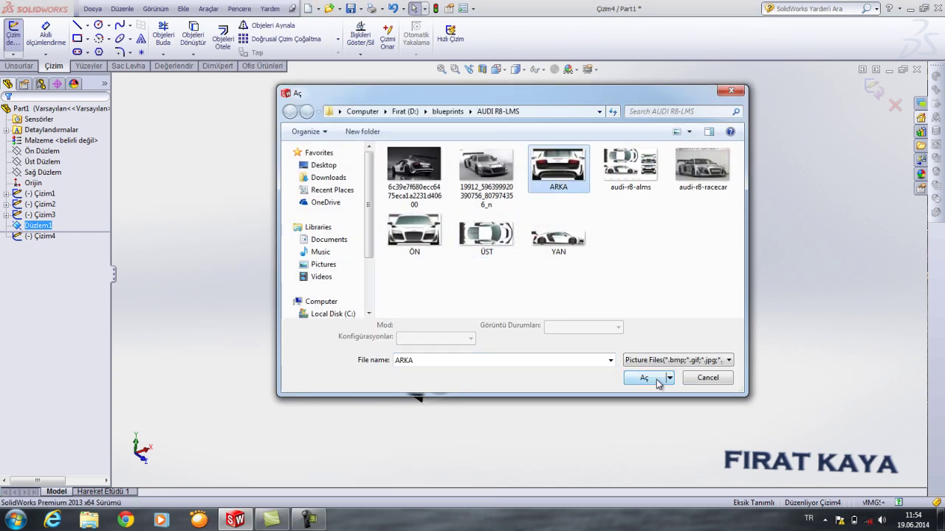
left_click(650, 380)
middle_click_drag(760, 230, 602, 323)
type("1250")
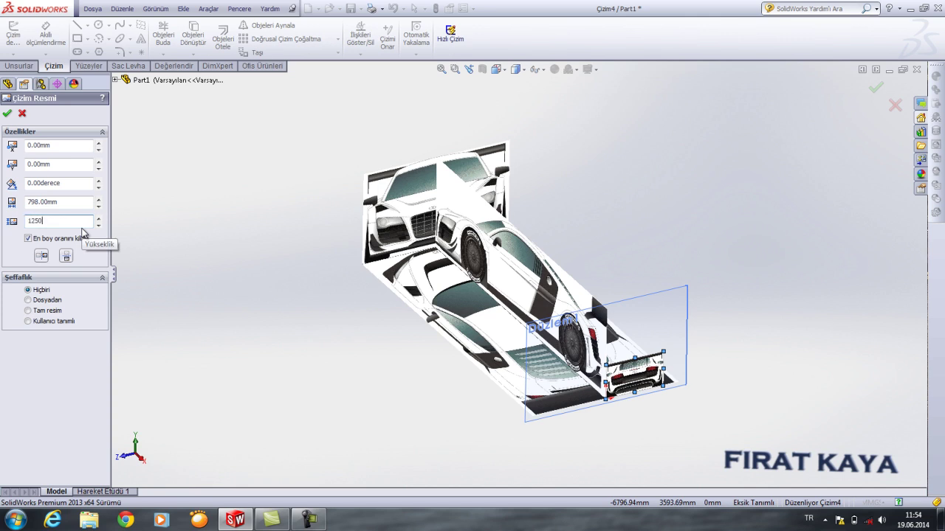
Size the ARKA picture to 2030 × 1250 mm at X origin −1015 mm and confirm
key("Return")
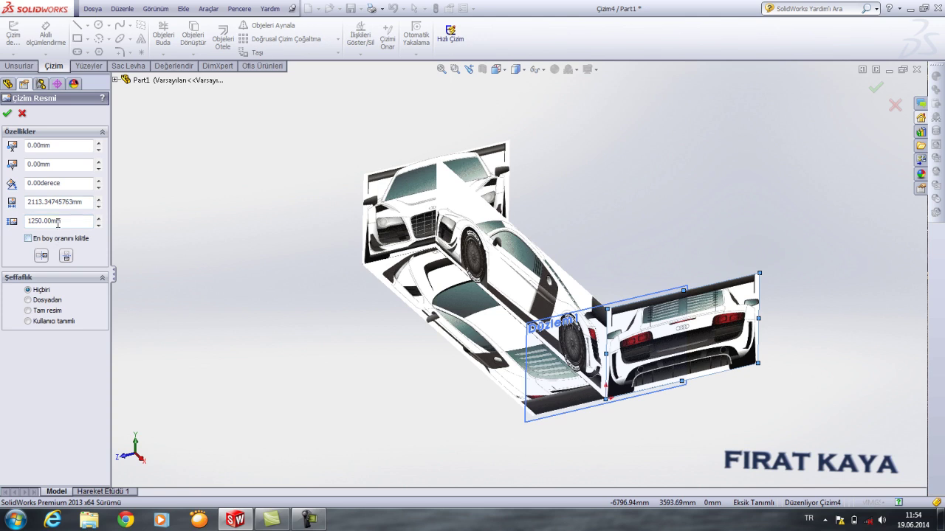
double_click(82, 202)
type("4")
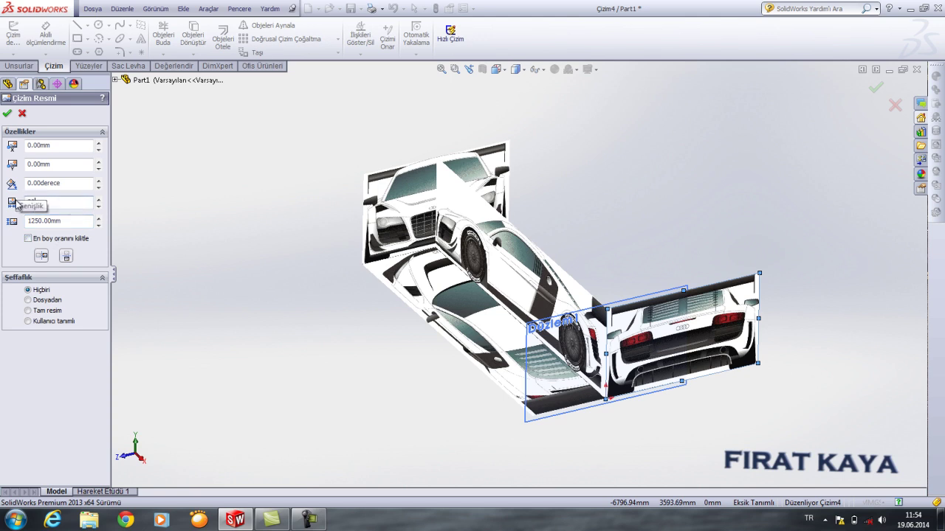
key("Return")
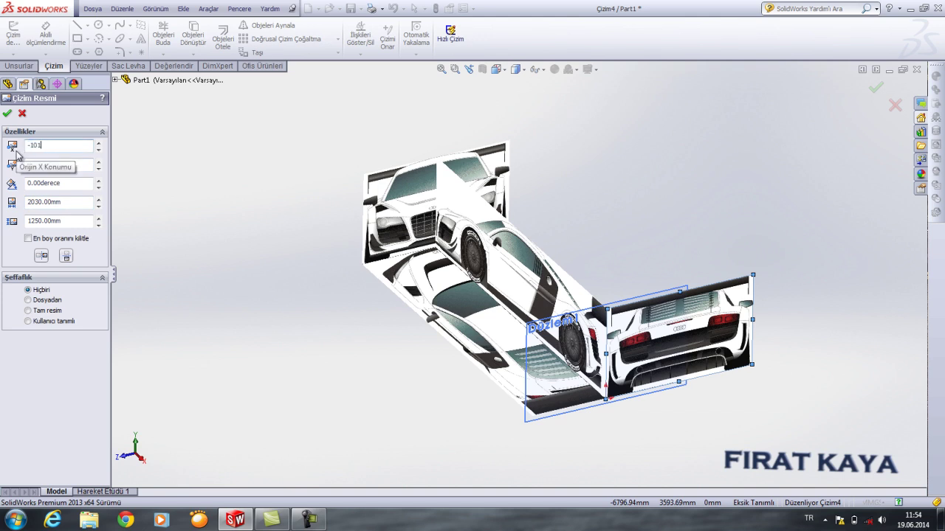
type("5")
key("Return")
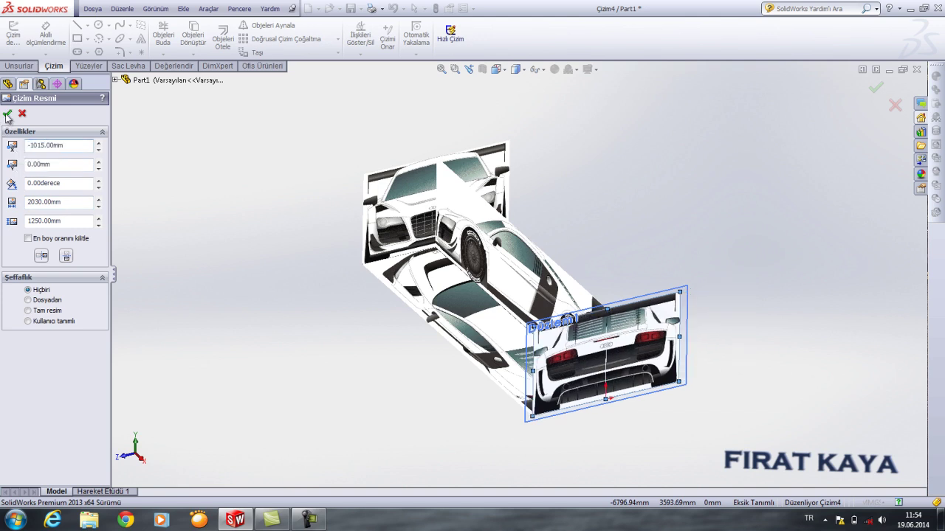
left_click(7, 113)
middle_click_drag(391, 289, 552, 340)
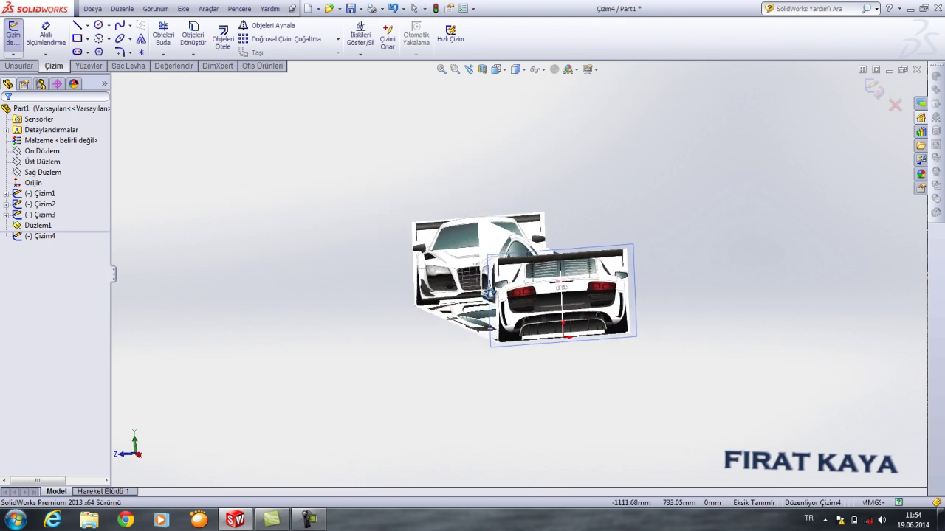
Close the Çizim4 sketch, leaving the sized rear blueprint on Düzlem1
scroll(665, 317, "down", 2)
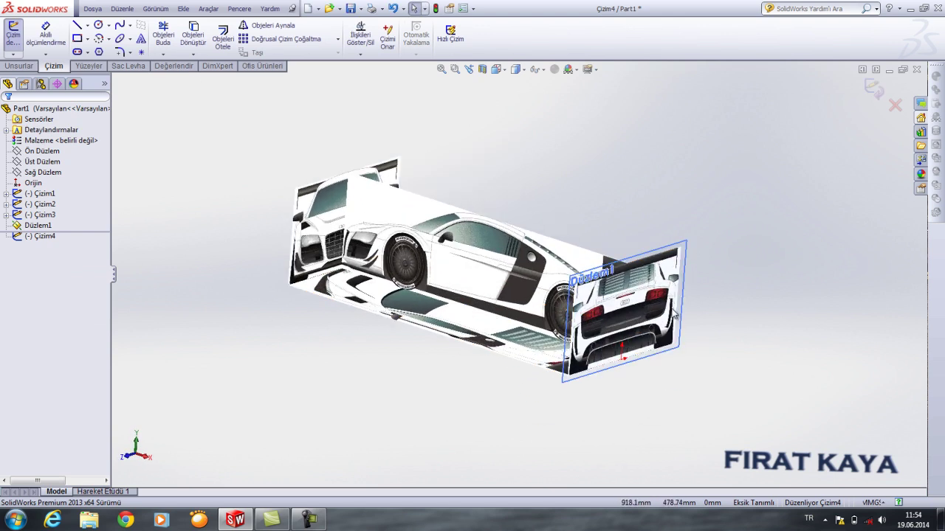
left_click(693, 247)
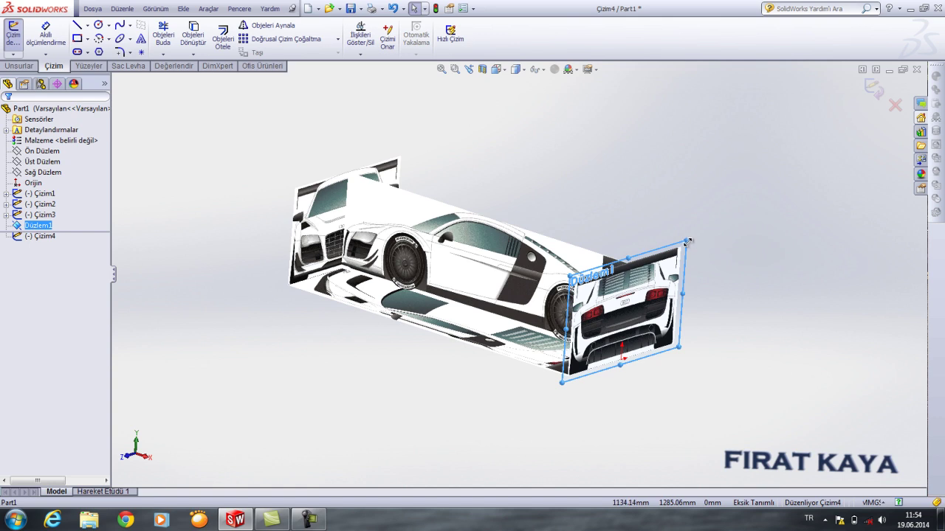
left_click(692, 254)
right_click(691, 254)
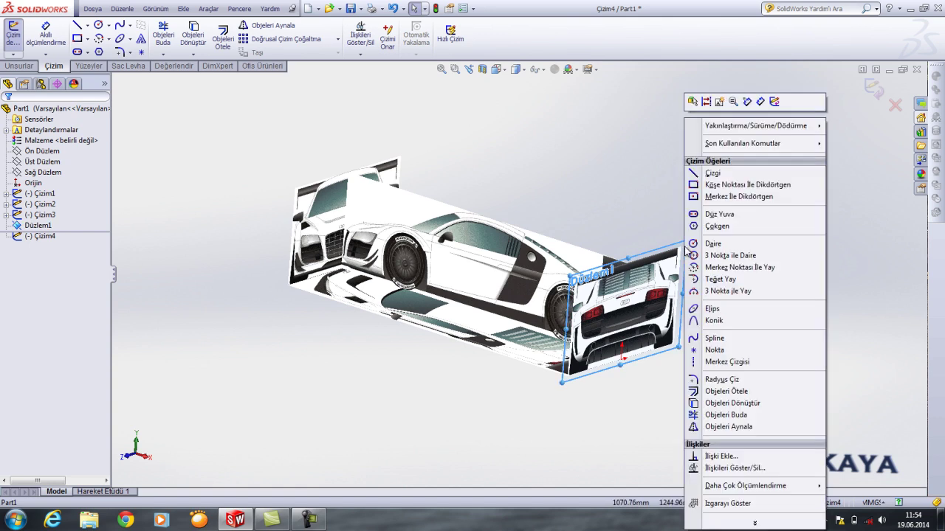
left_click(637, 143)
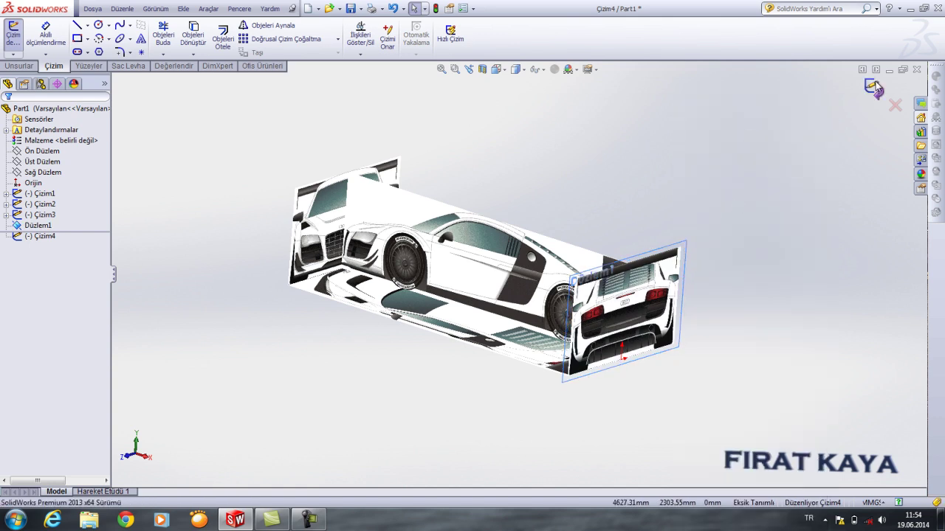
scroll(735, 199, "down", 3)
left_click(628, 273)
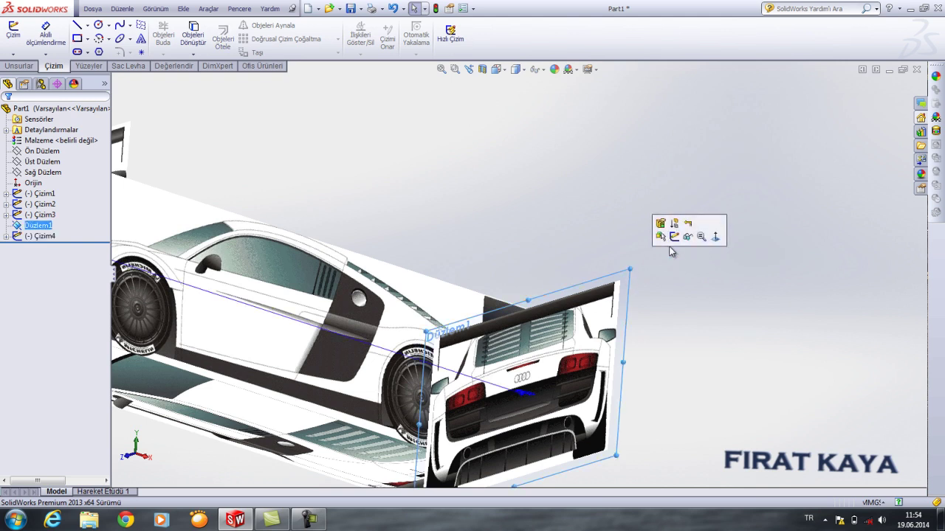